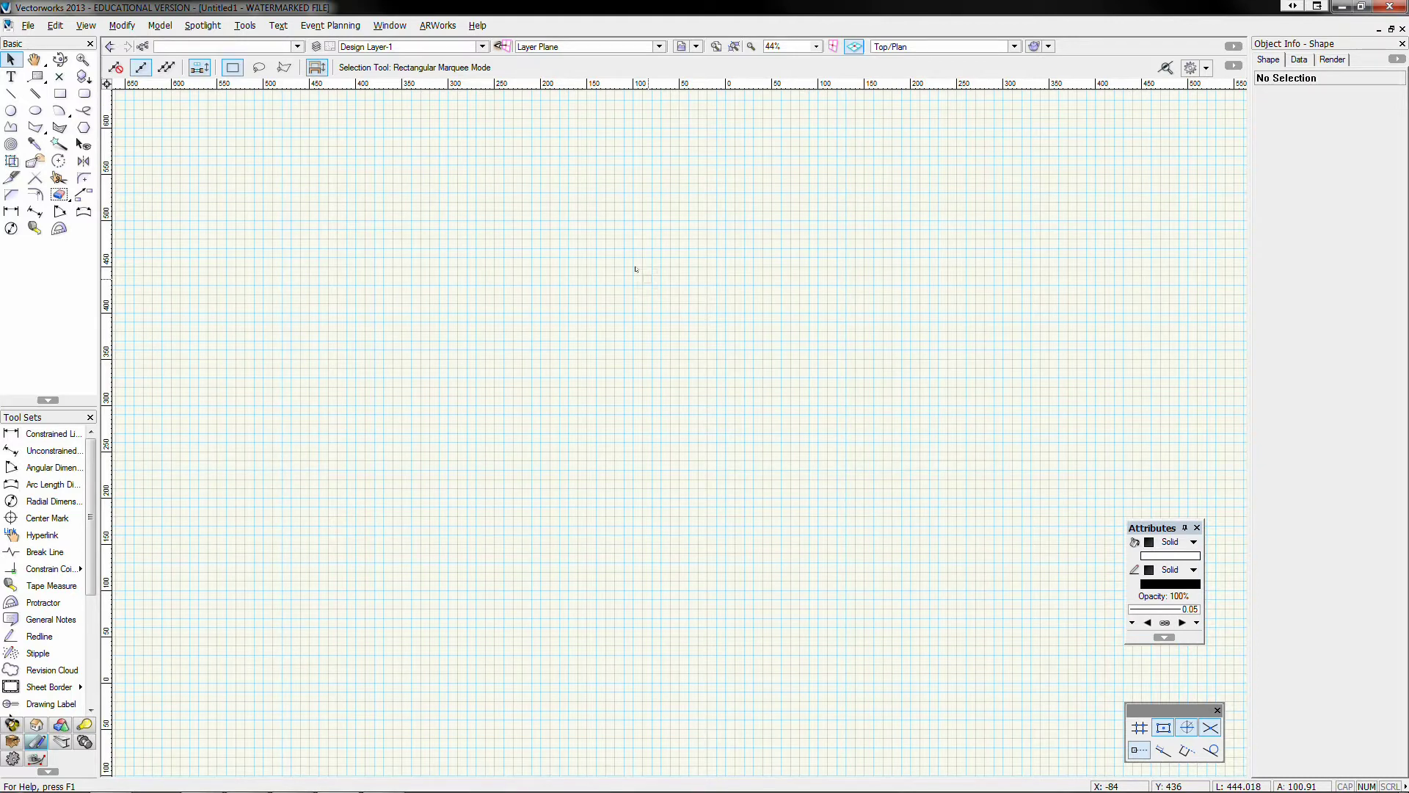
Draw the long rotated rectangle and extrude it 250 high
{"action": "left_click", "coordinate": [60, 93]}
{"action": "left_click", "coordinate": [289, 313]}
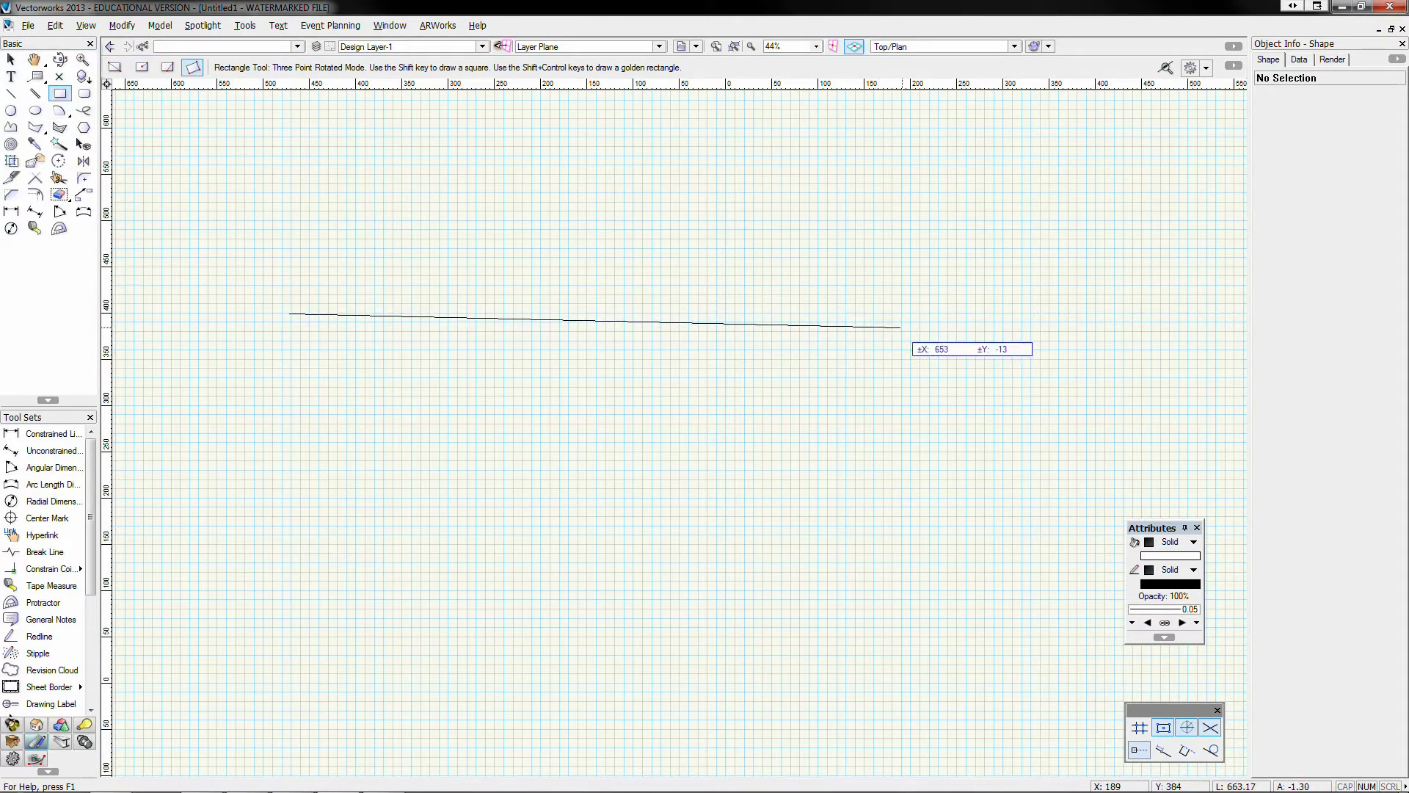
{"action": "left_click", "coordinate": [949, 314]}
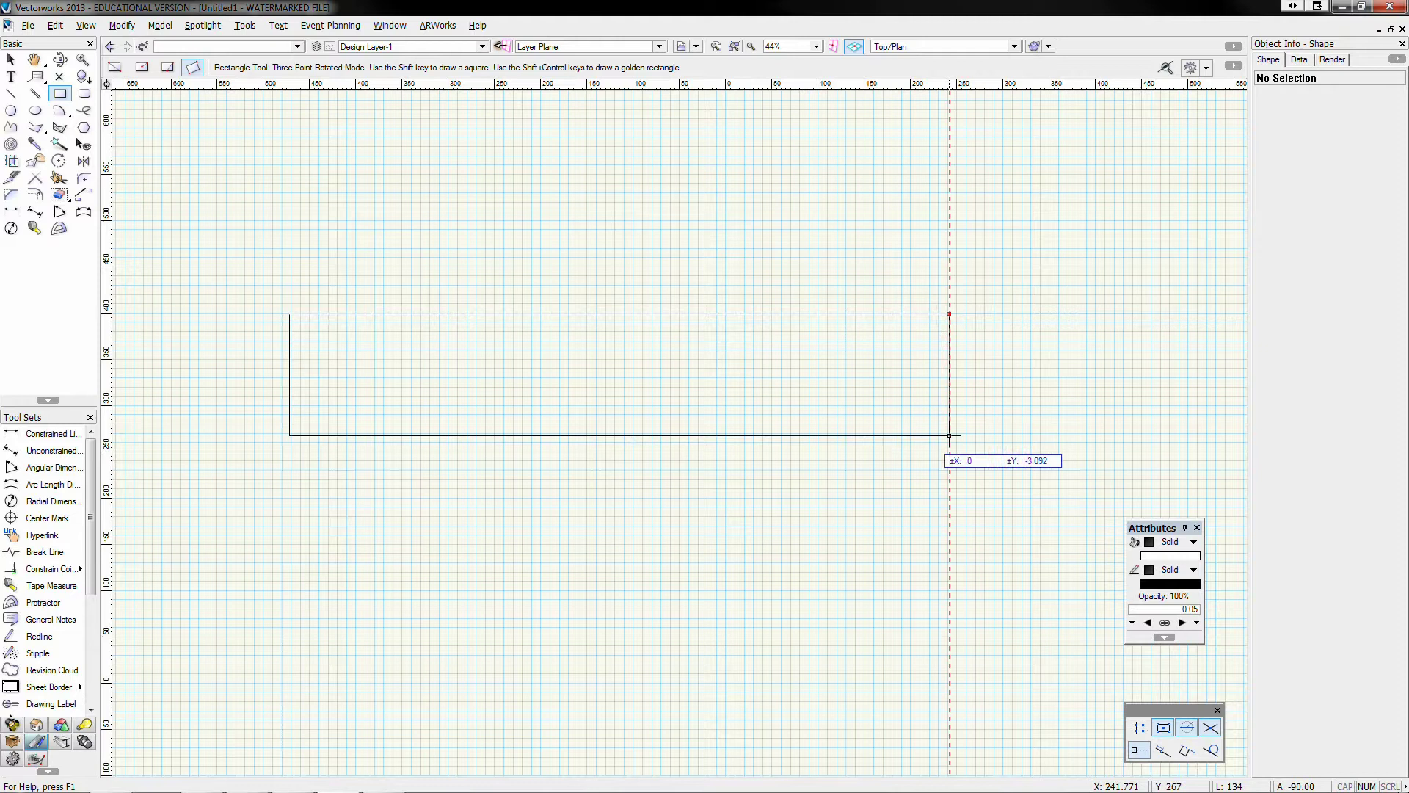
{"action": "left_click", "coordinate": [949, 459]}
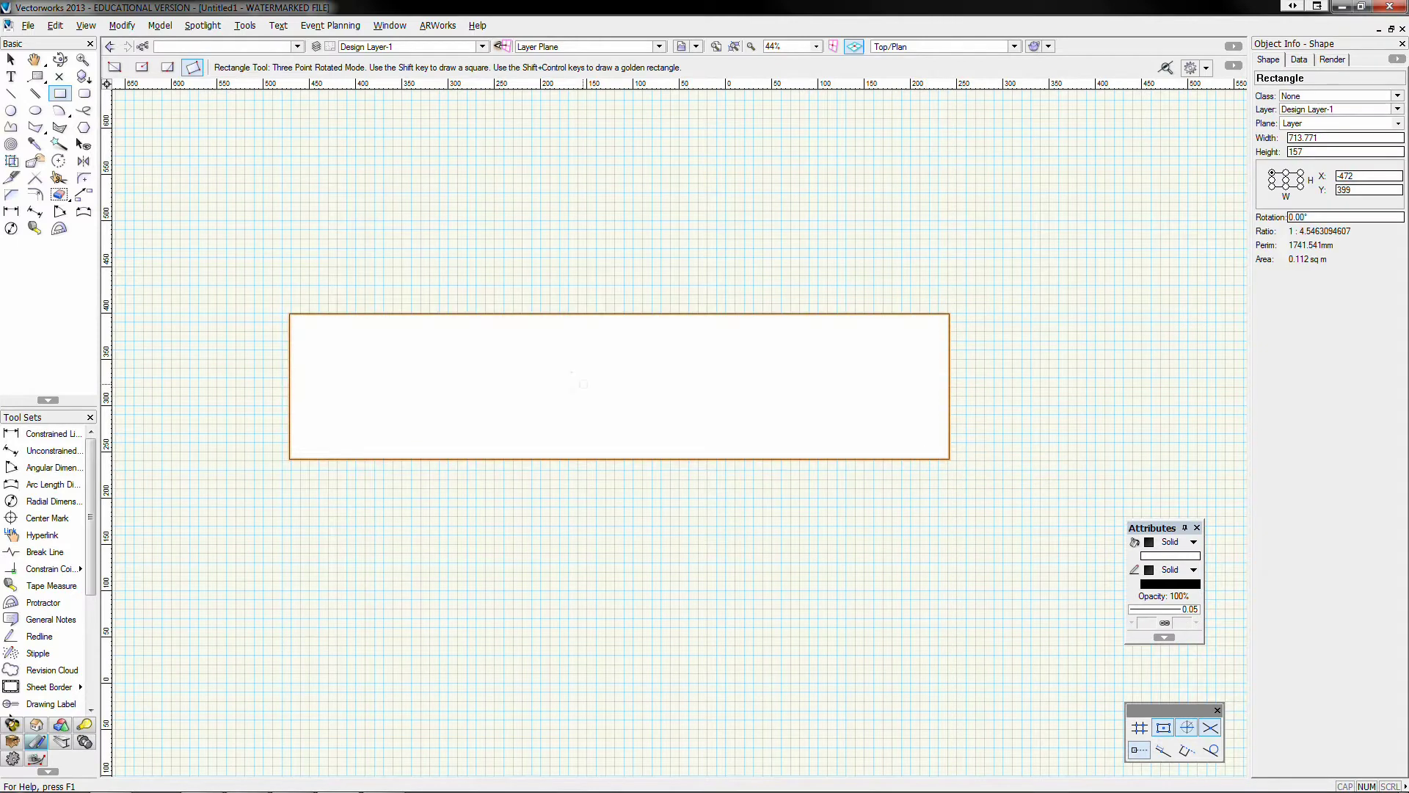
{"action": "key", "text": "ctrl+e"}
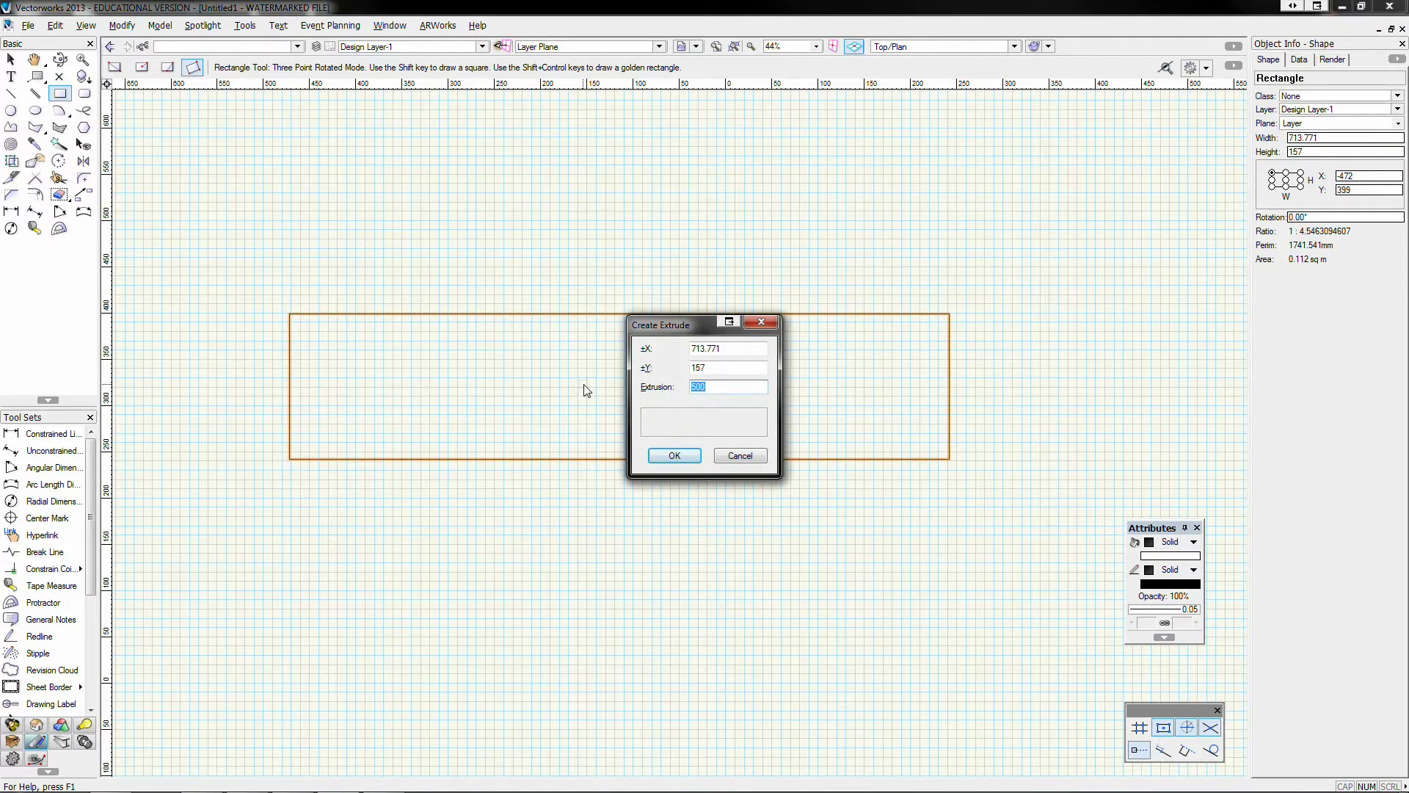
{"action": "type", "text": "250"}
{"action": "key", "text": "Return"}
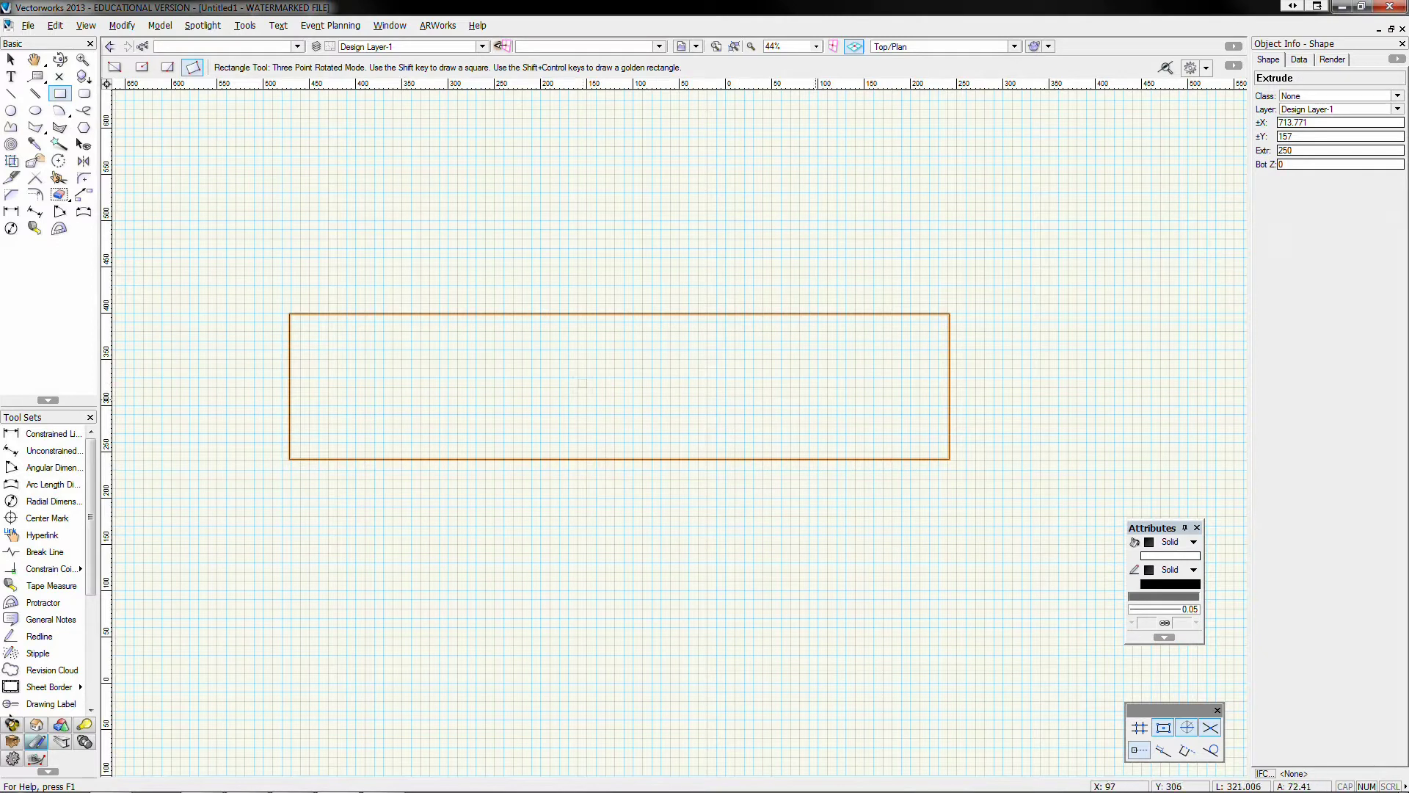
Draw a second rectangle overlapping the first and extrude it 300 high
{"action": "left_click", "coordinate": [1022, 410]}
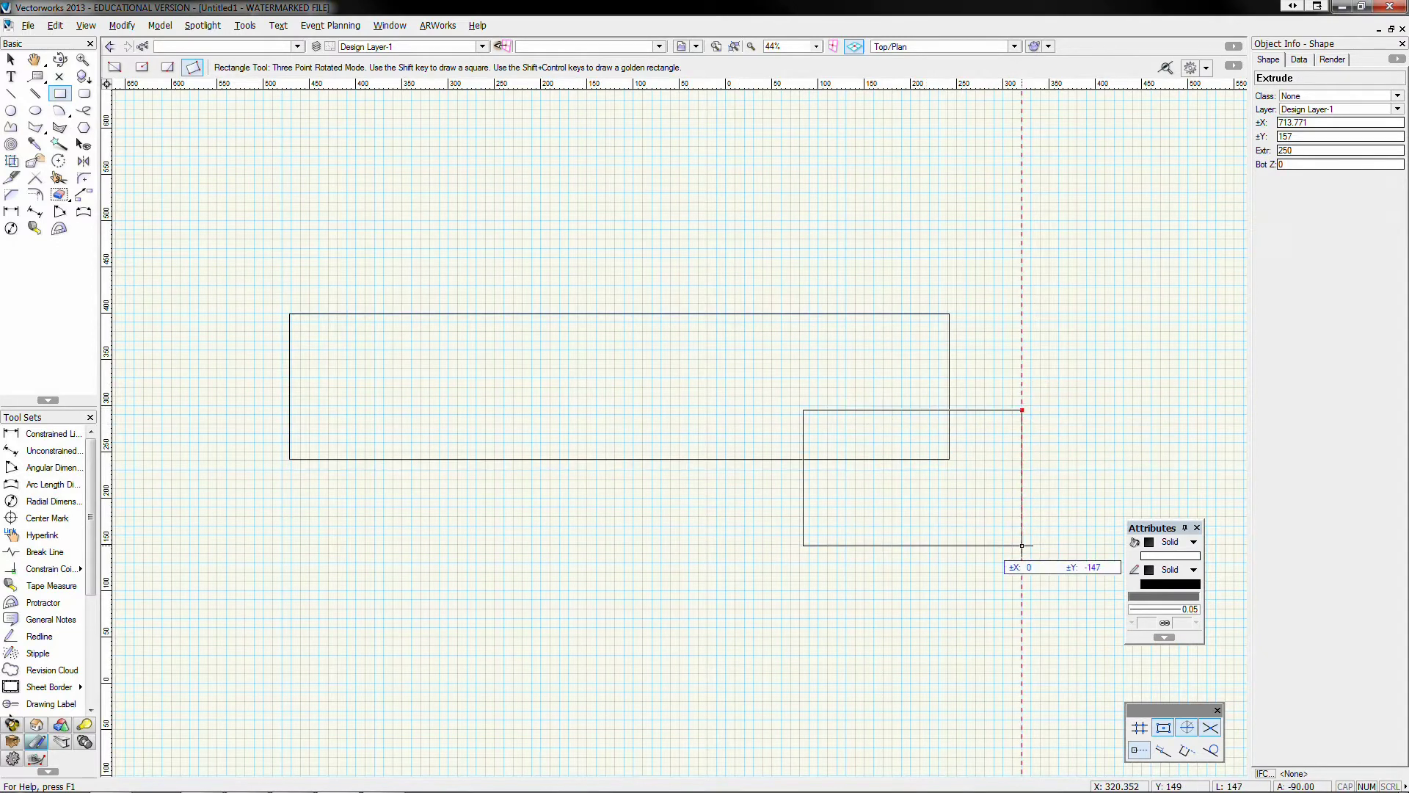
{"action": "left_click", "coordinate": [1022, 551]}
{"action": "key", "text": "ctrl+e"}
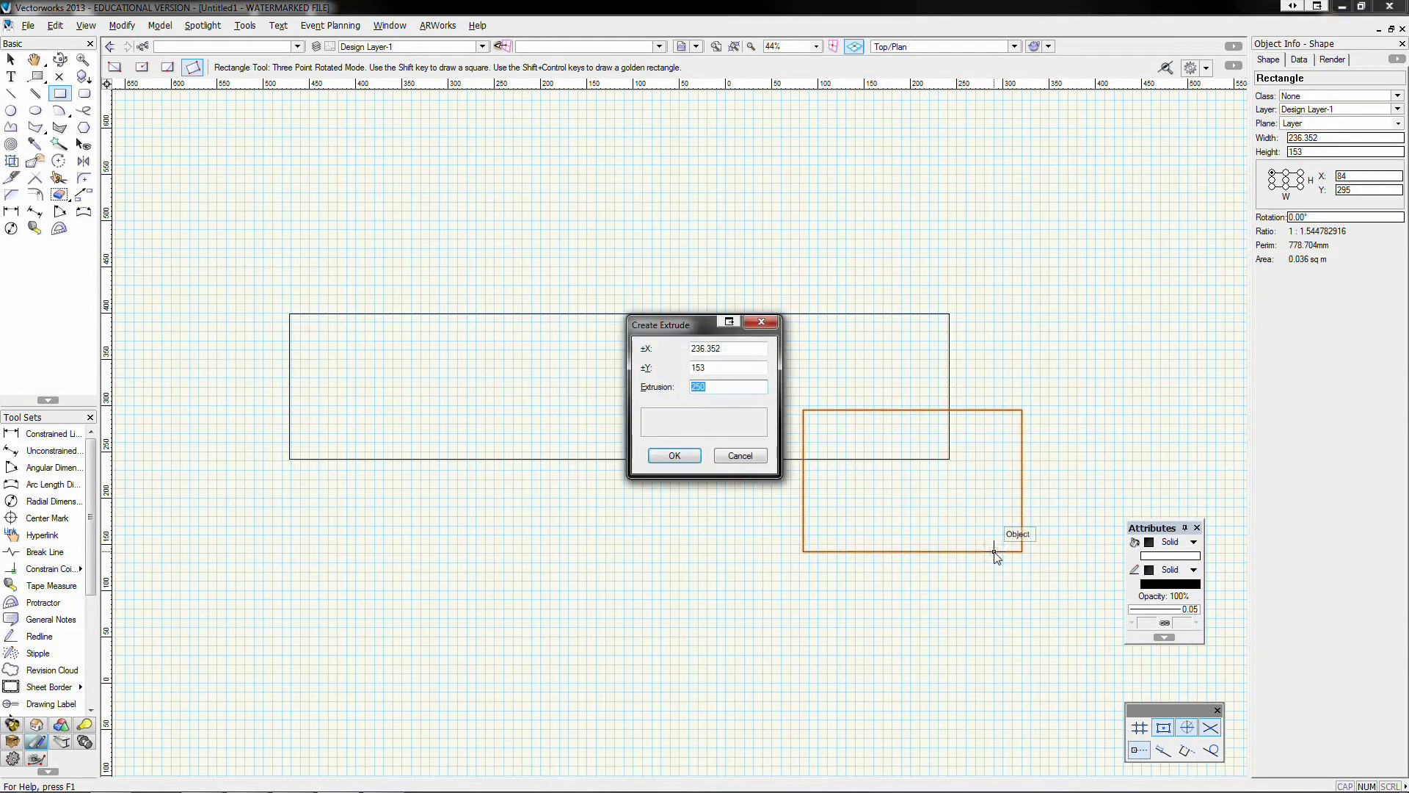
{"action": "type", "text": "300"}
{"action": "key", "text": "Return"}
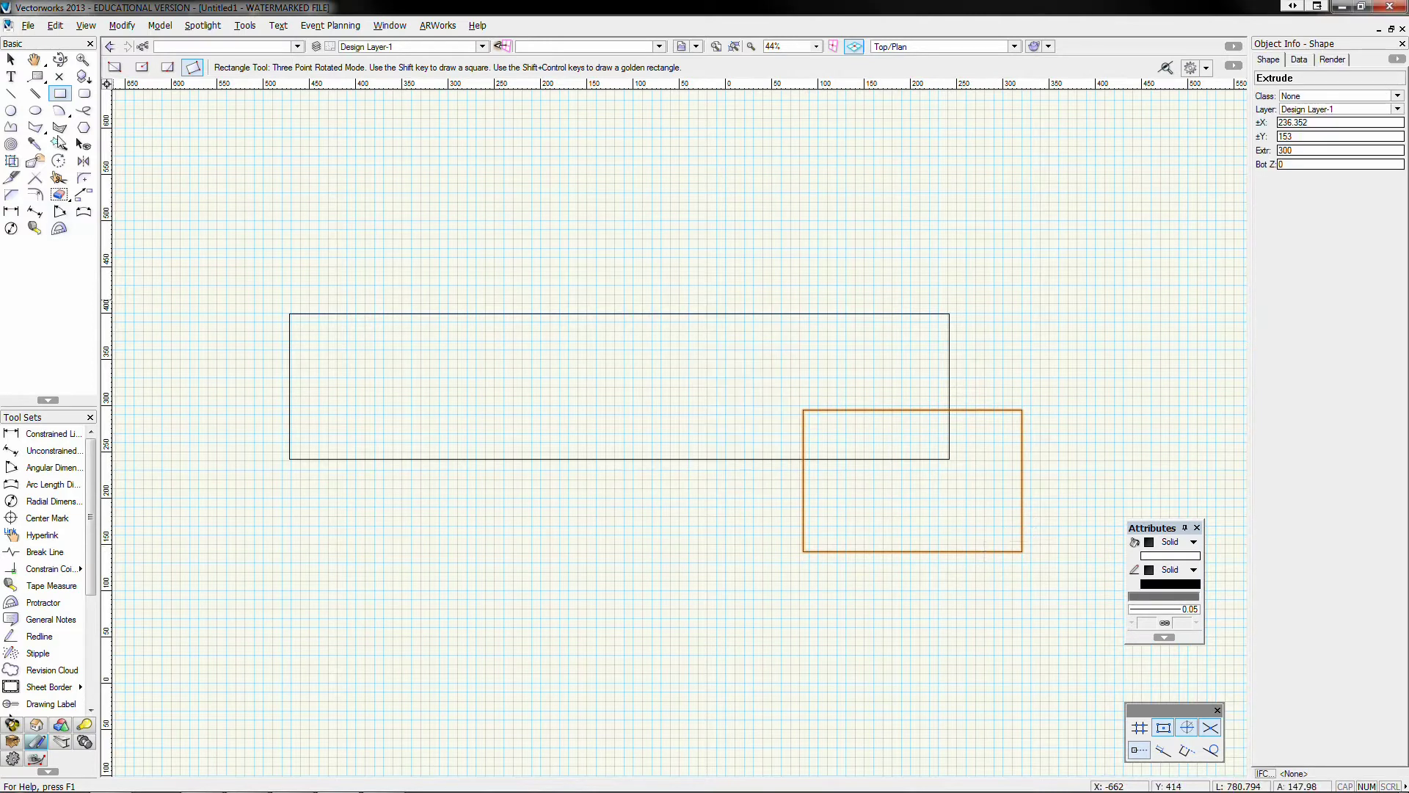
Draw a circle of about 36.66 radius inside the long box and extrude it 500 high
{"action": "left_click", "coordinate": [11, 111]}
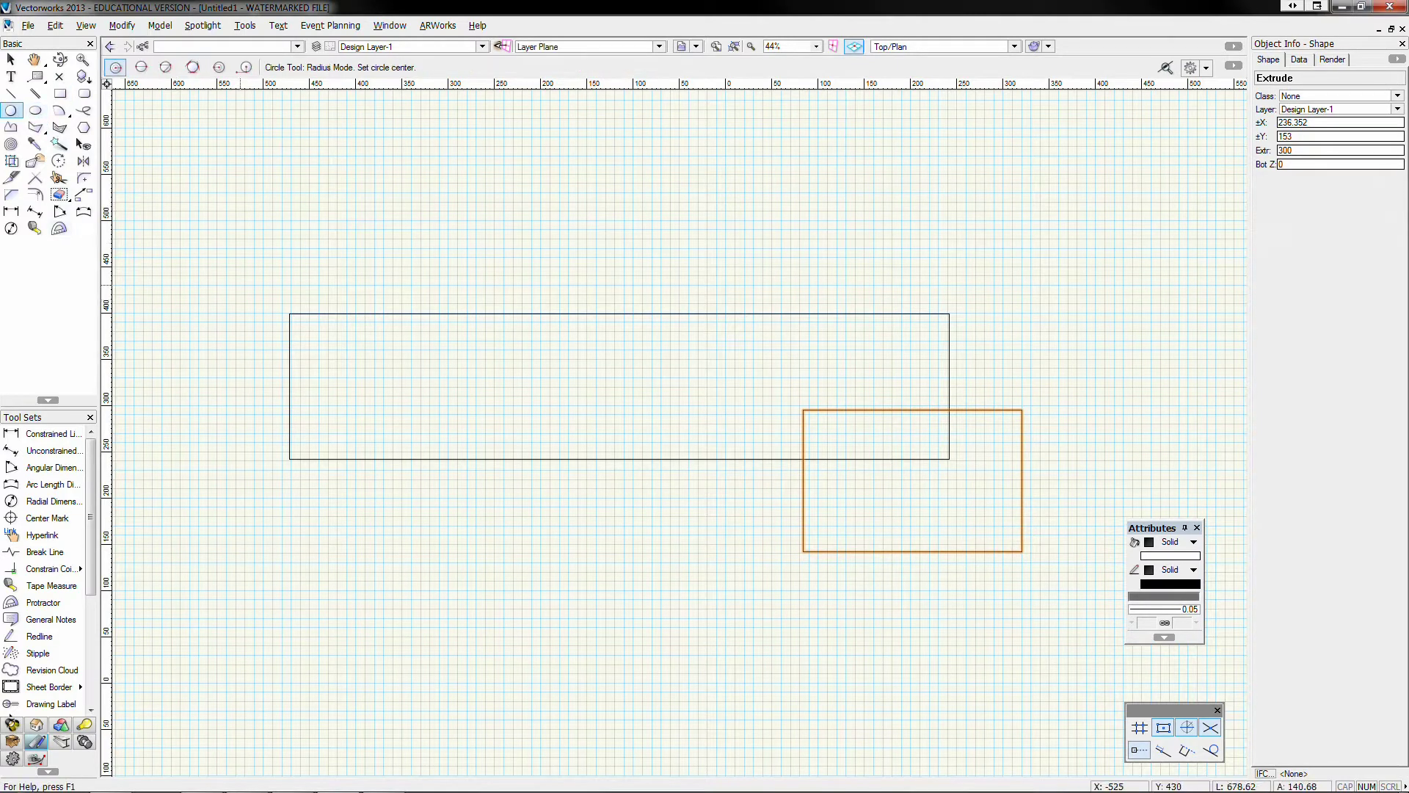
{"action": "left_click", "coordinate": [444, 383]}
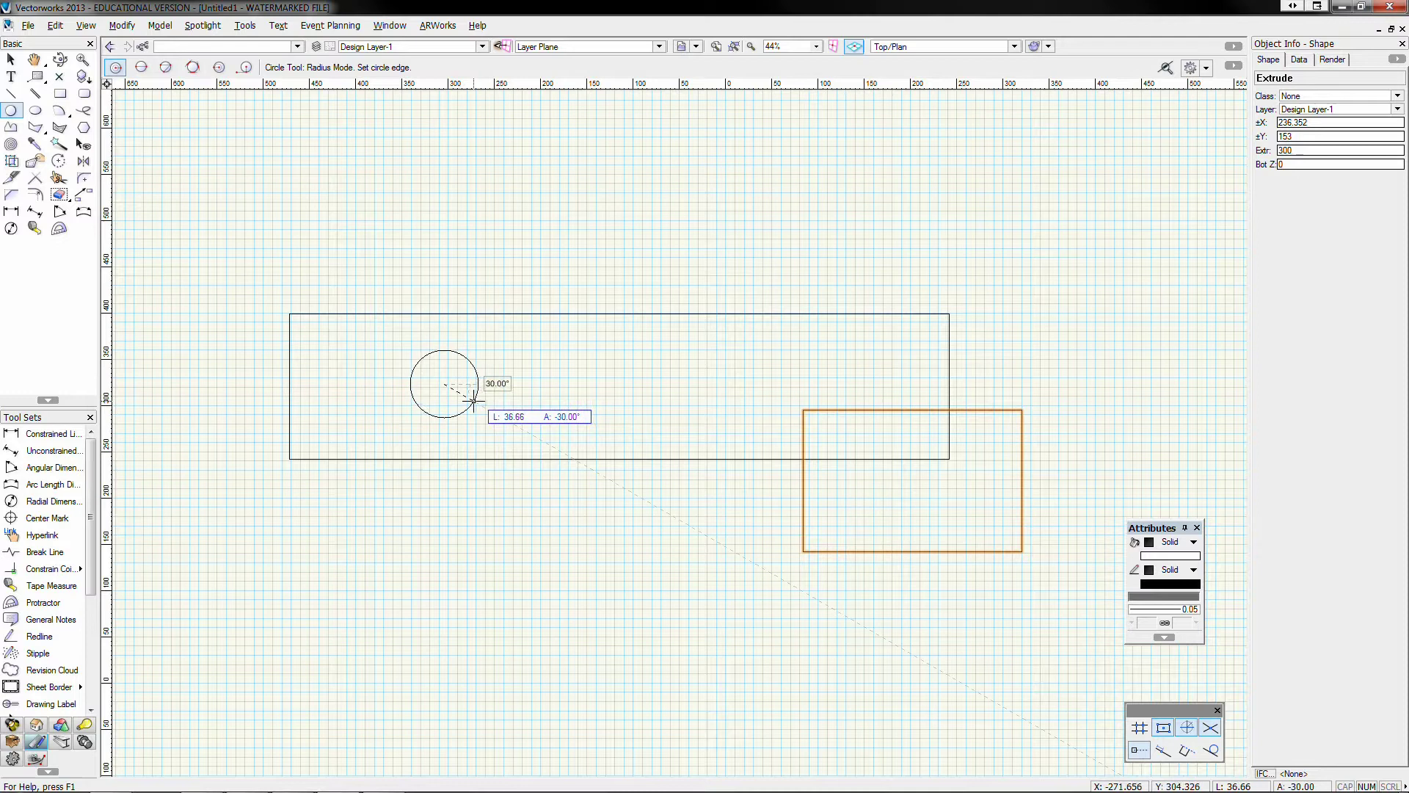
{"action": "left_click", "coordinate": [476, 401]}
{"action": "key", "text": "ctrl+e"}
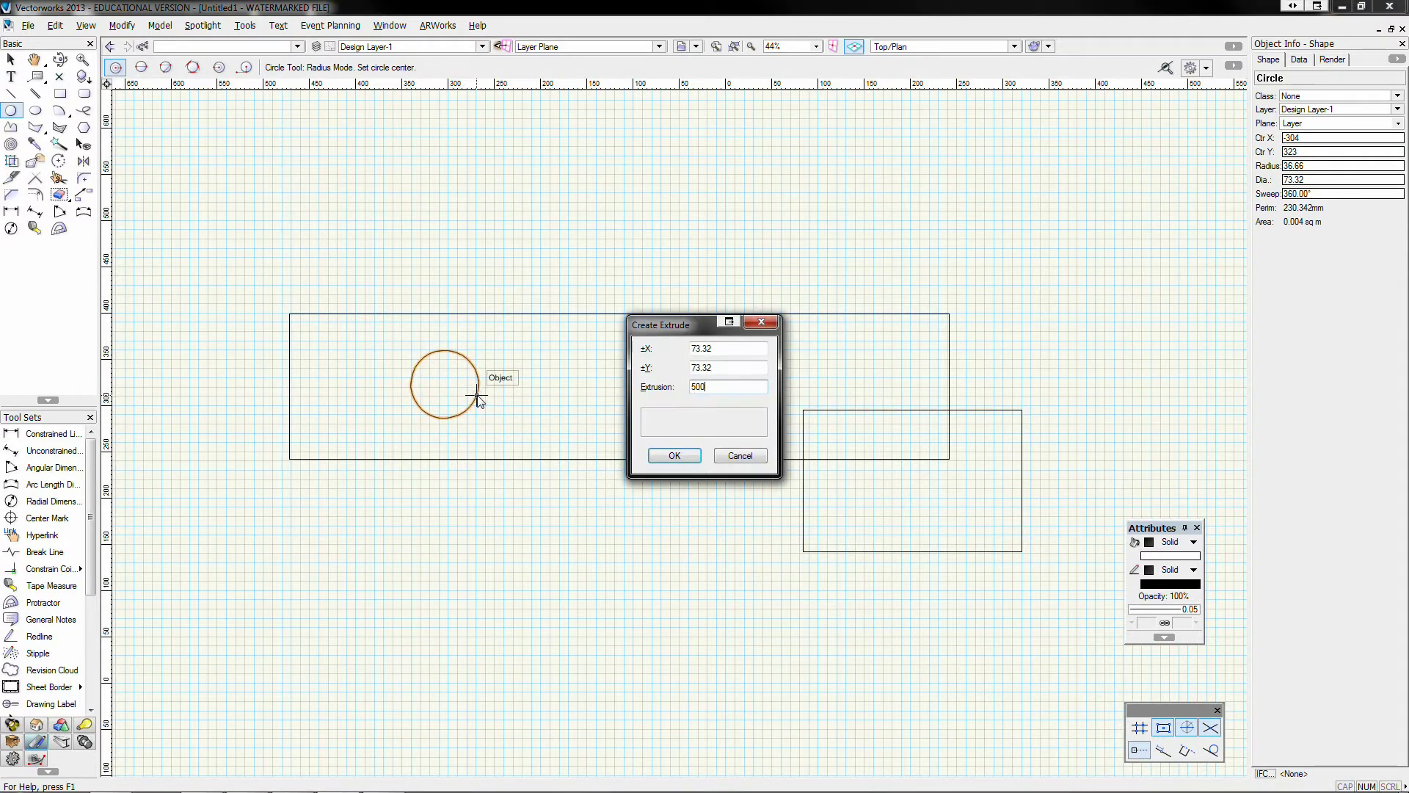
{"action": "key", "text": "Return"}
In Front view, drag the cylinder down through the long box and the smaller box upward
{"action": "key", "text": "2"}
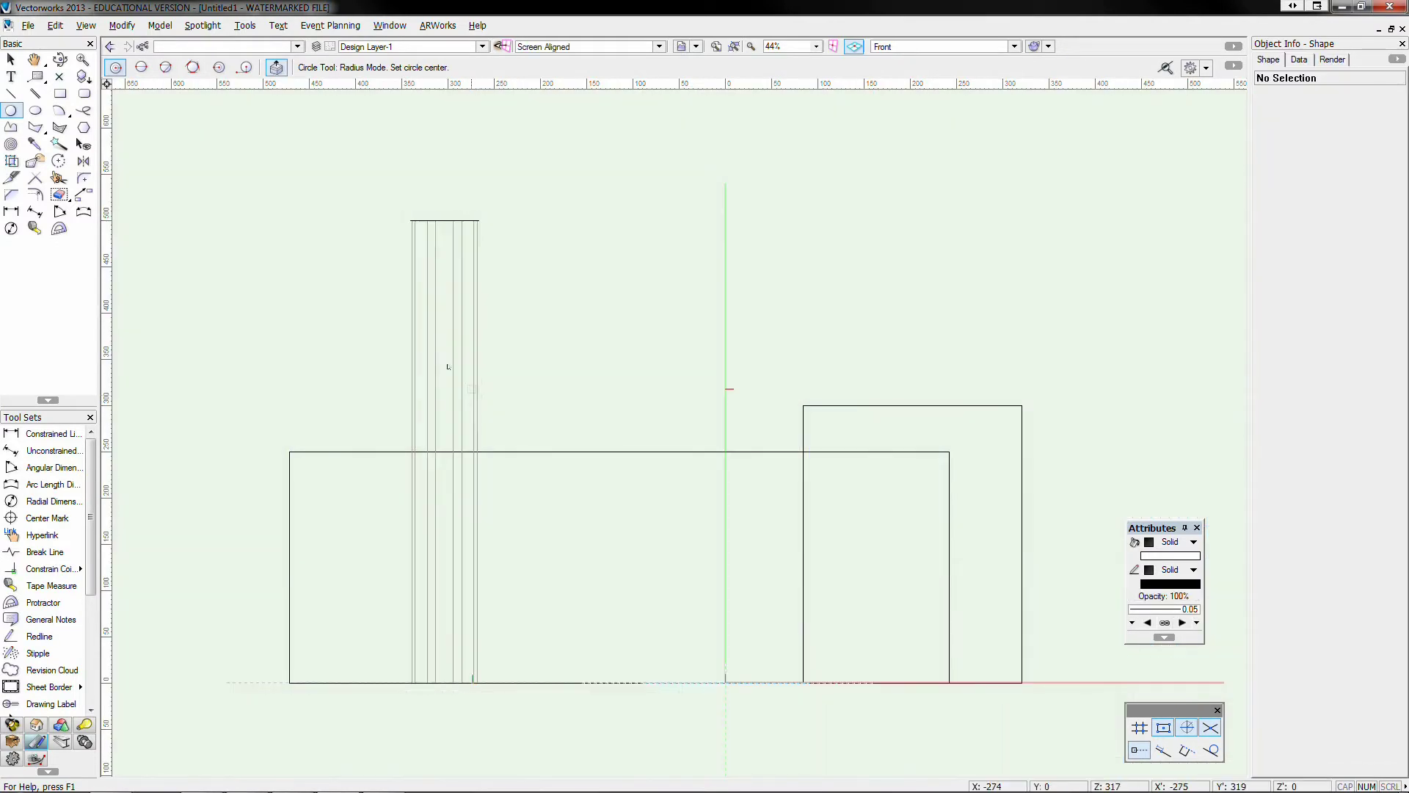
{"action": "key", "text": "x"}
{"action": "left_click", "coordinate": [424, 329]}
{"action": "left_click_drag", "start_coordinate": [437, 367], "coordinate": [438, 435]}
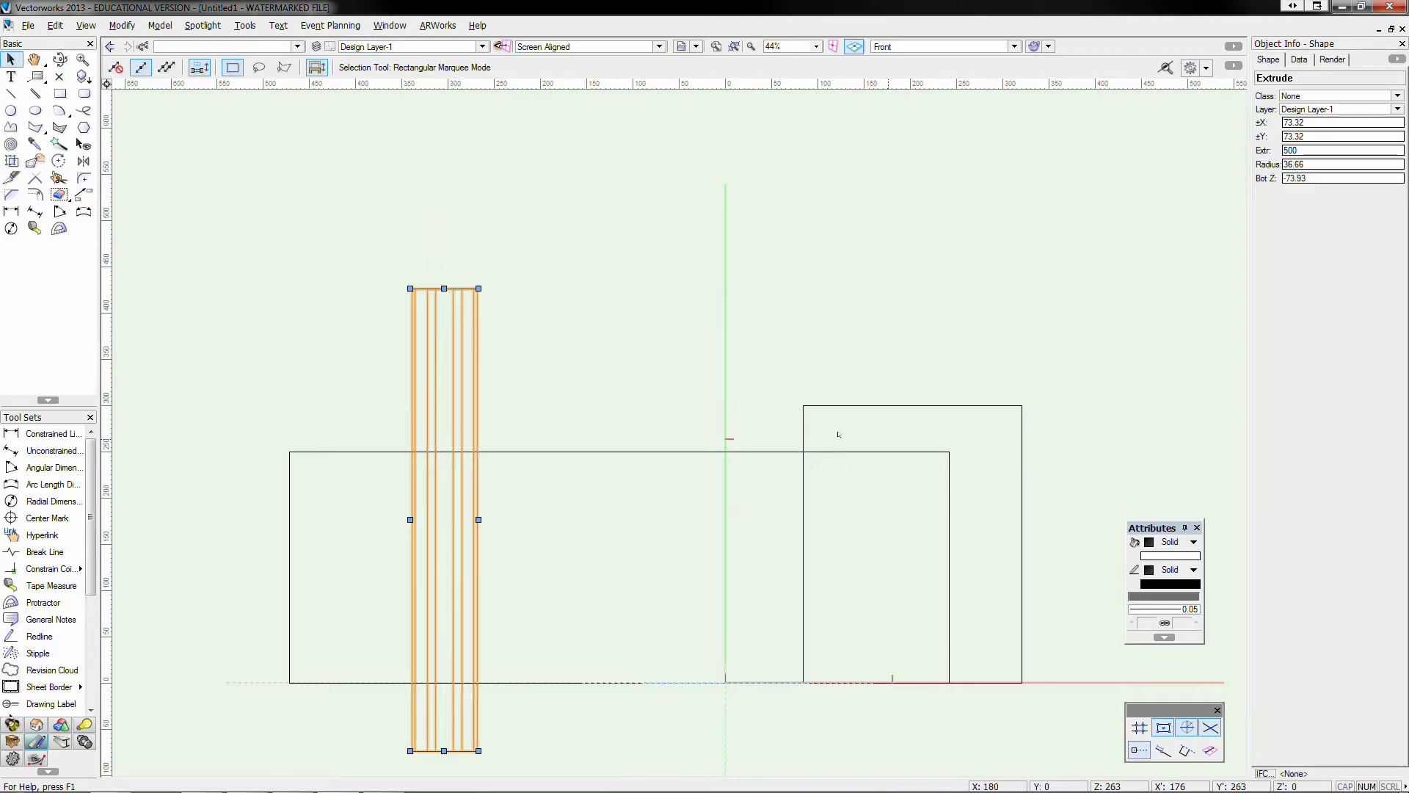
{"action": "left_click", "coordinate": [870, 405]}
{"action": "left_click_drag", "start_coordinate": [870, 405], "coordinate": [870, 277]}
{"action": "left_click", "coordinate": [642, 305]}
Switch to the isometric view and zoom out to frame the model
{"action": "key", "text": "KP_3"}
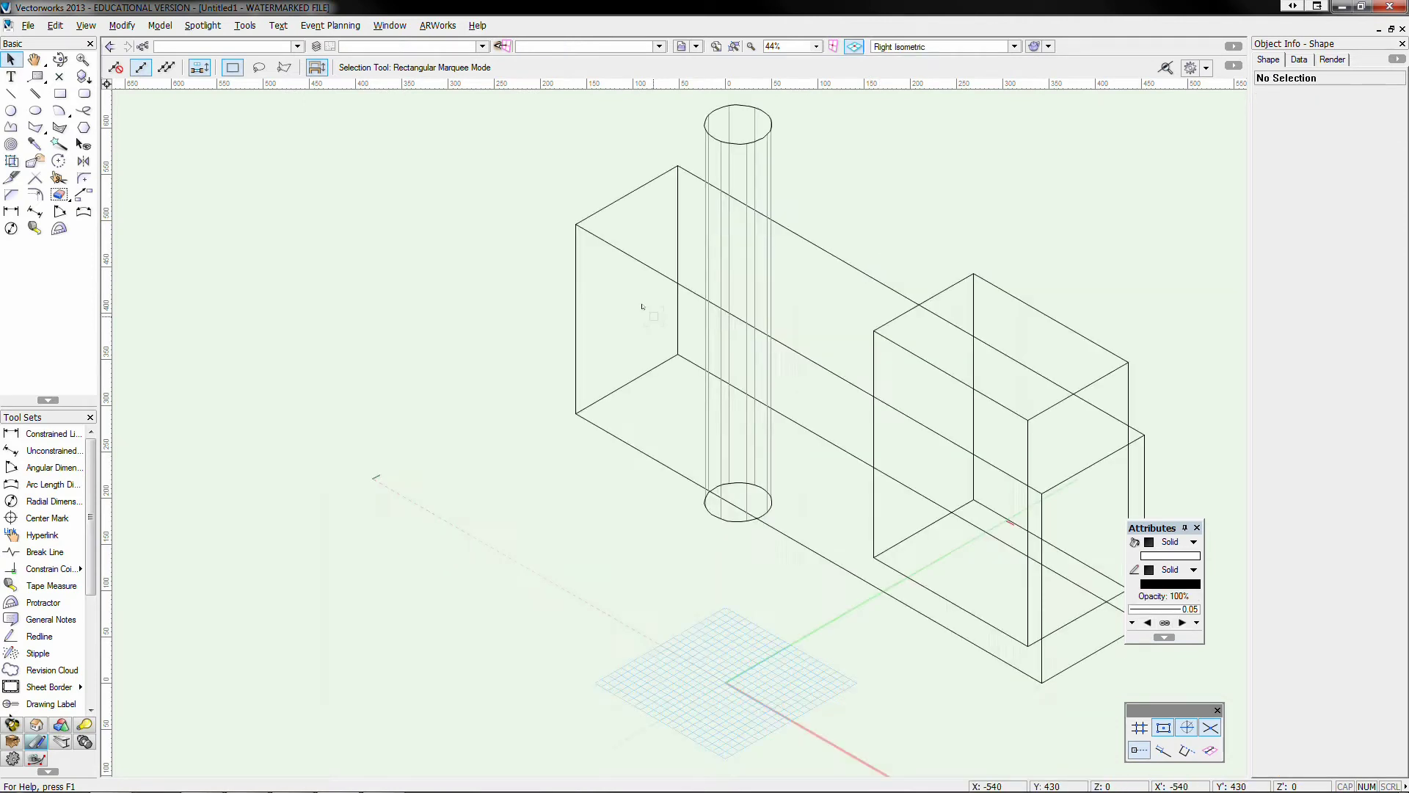
{"action": "scroll", "coordinate": [642, 305], "scroll_direction": "down", "scroll_amount": 2}
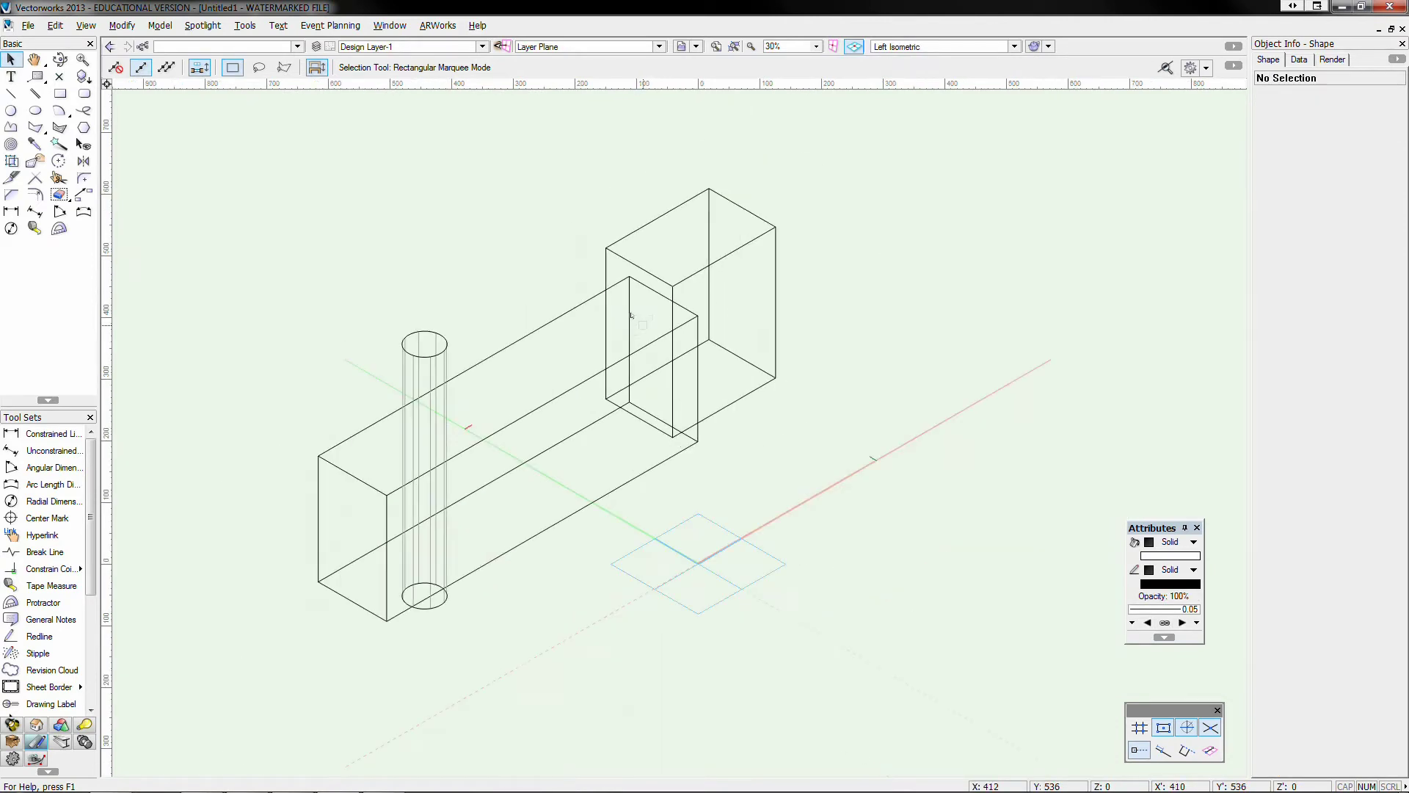
{"action": "middle_click_drag", "start_coordinate": [631, 312], "coordinate": [756, 422]}
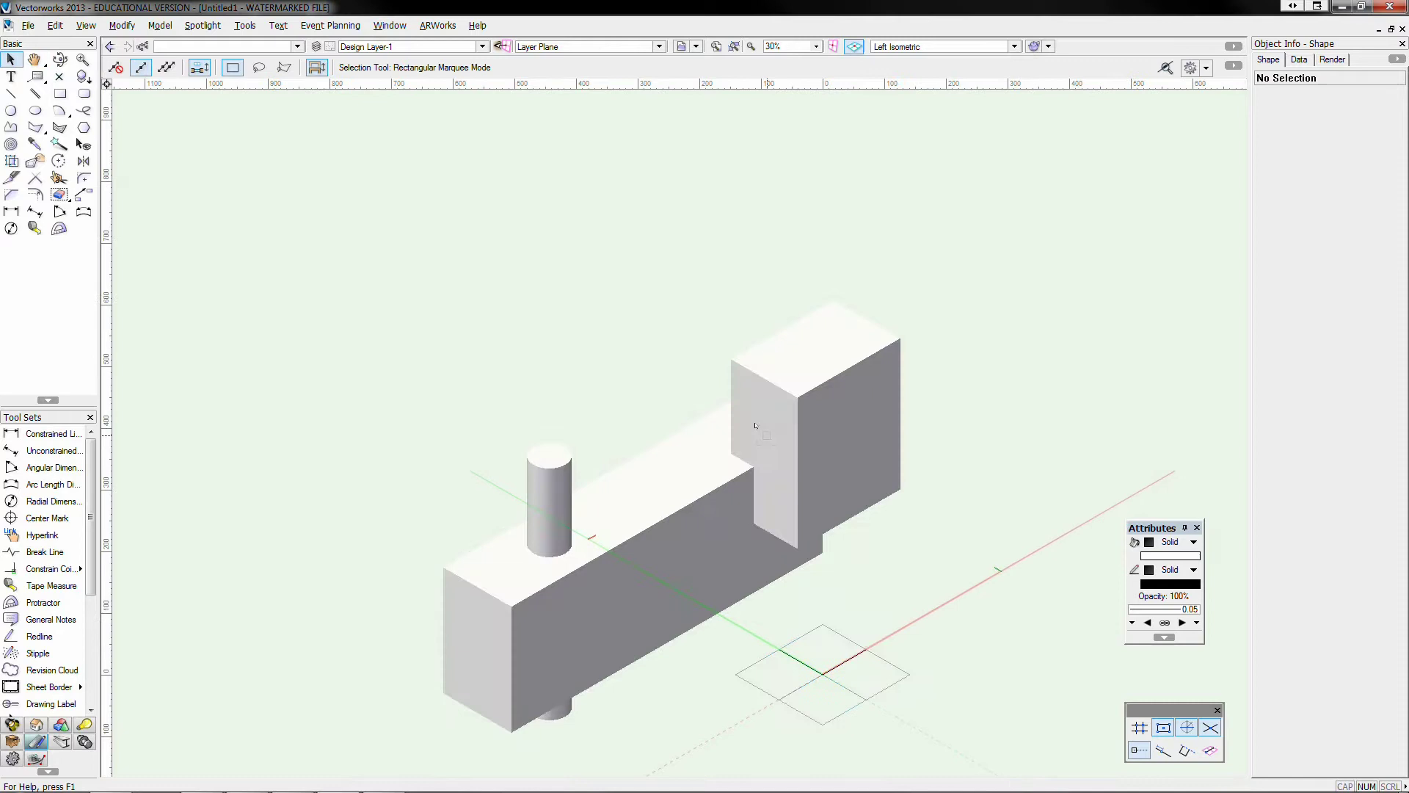
Join the long box and the tall box with Add Solids
{"action": "left_click", "coordinate": [686, 490]}
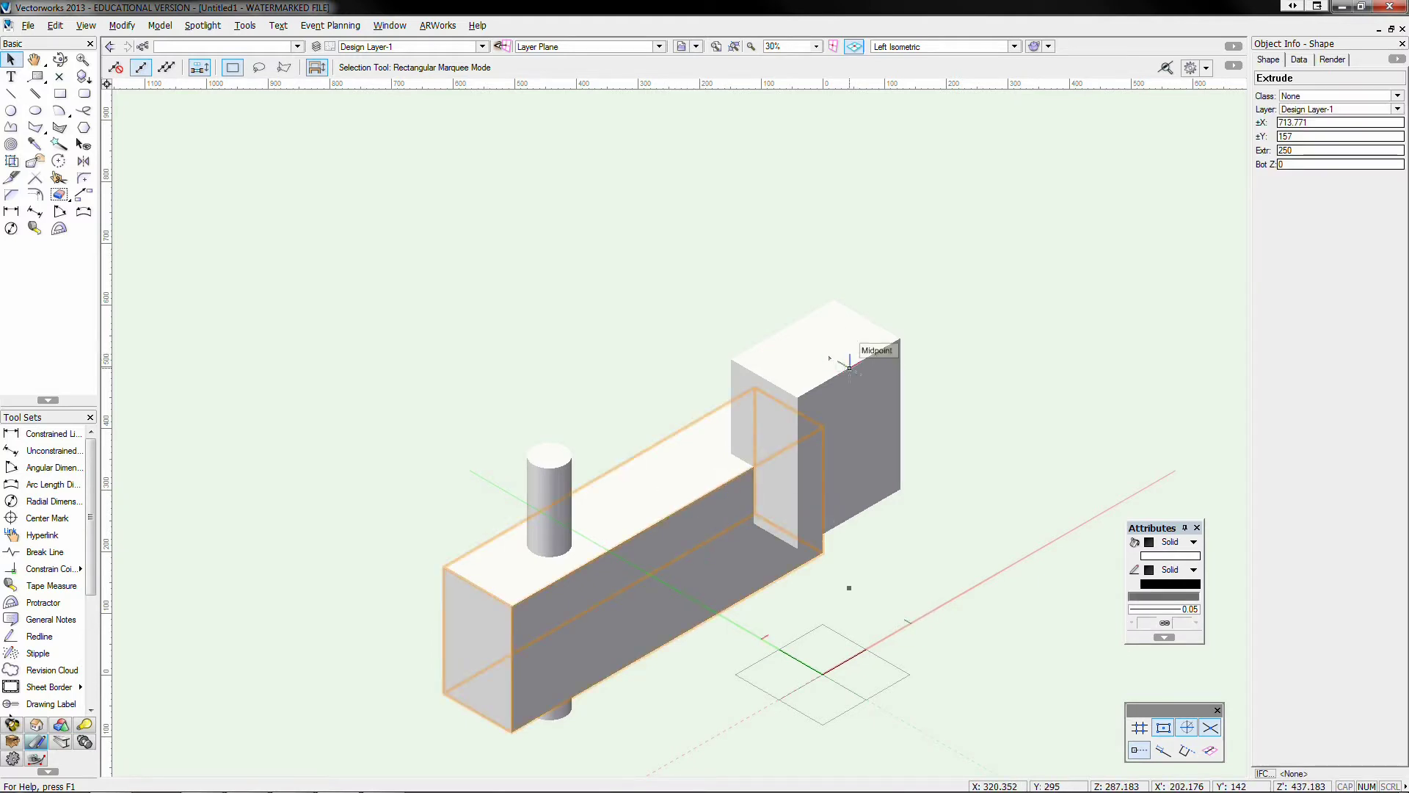
{"action": "left_click", "coordinate": [830, 356], "text": "shift"}
{"action": "right_click", "coordinate": [841, 358]}
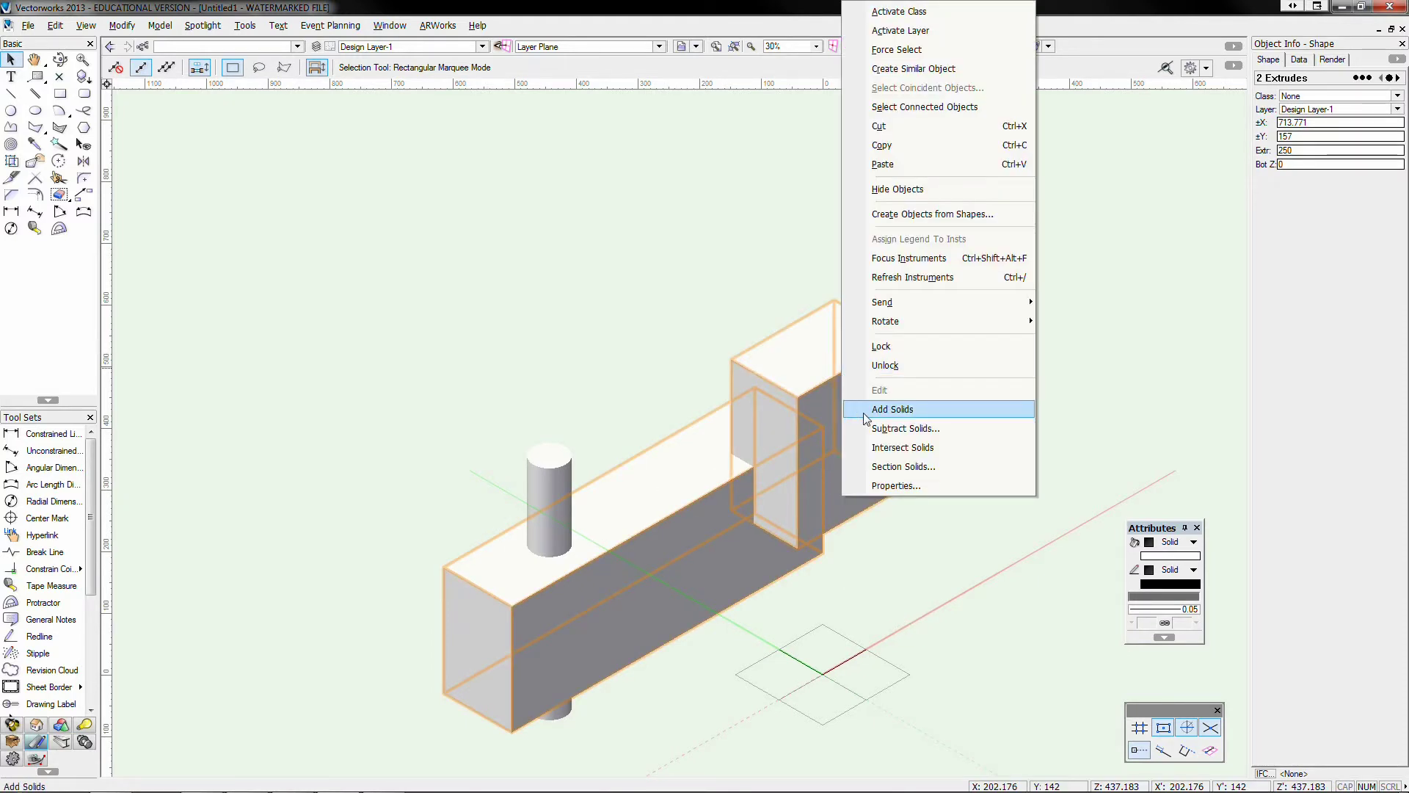
{"action": "left_click", "coordinate": [866, 419]}
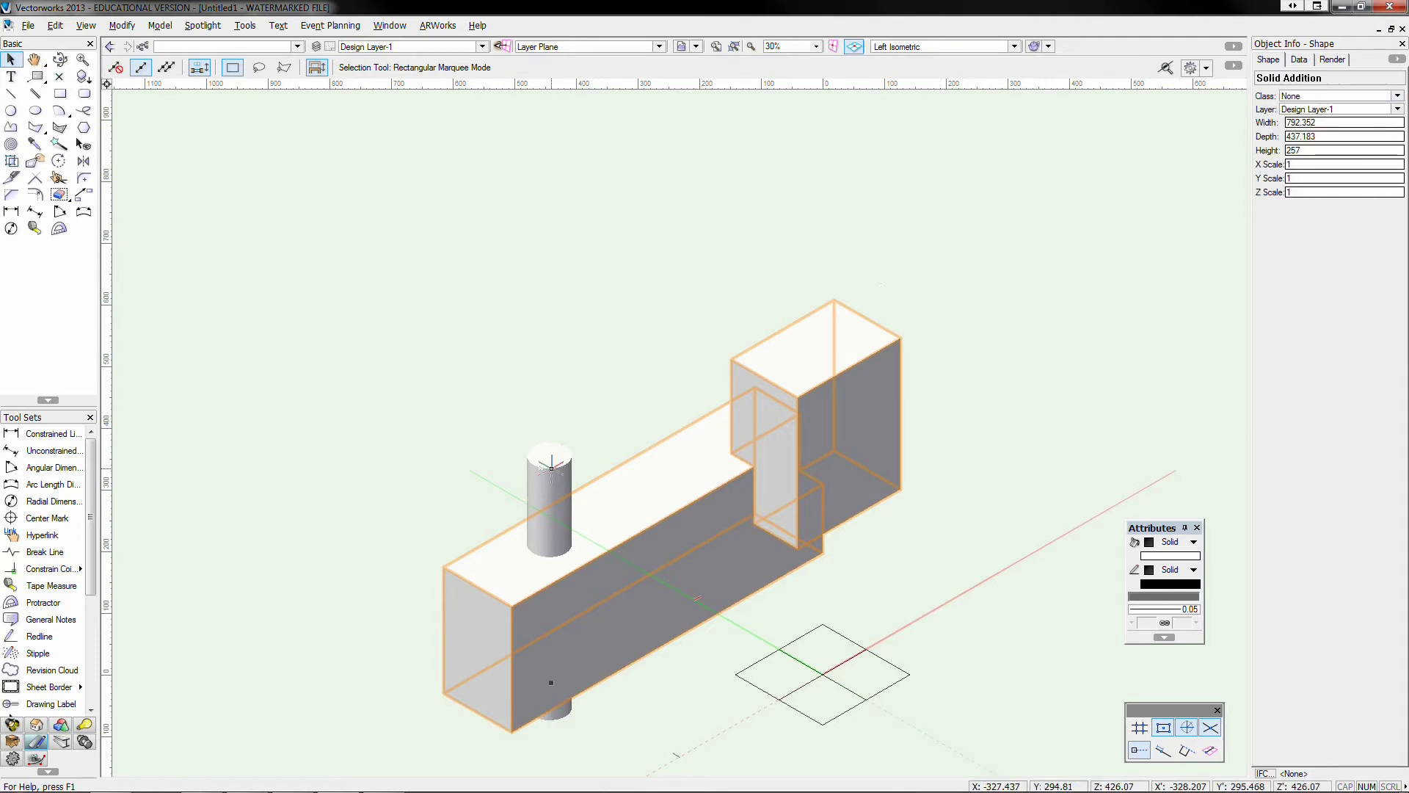
Subtract the cylinder from the joined boxes, keeping the boxes, to cut the hole
{"action": "left_click", "coordinate": [552, 464], "text": "shift"}
{"action": "right_click", "coordinate": [552, 464]}
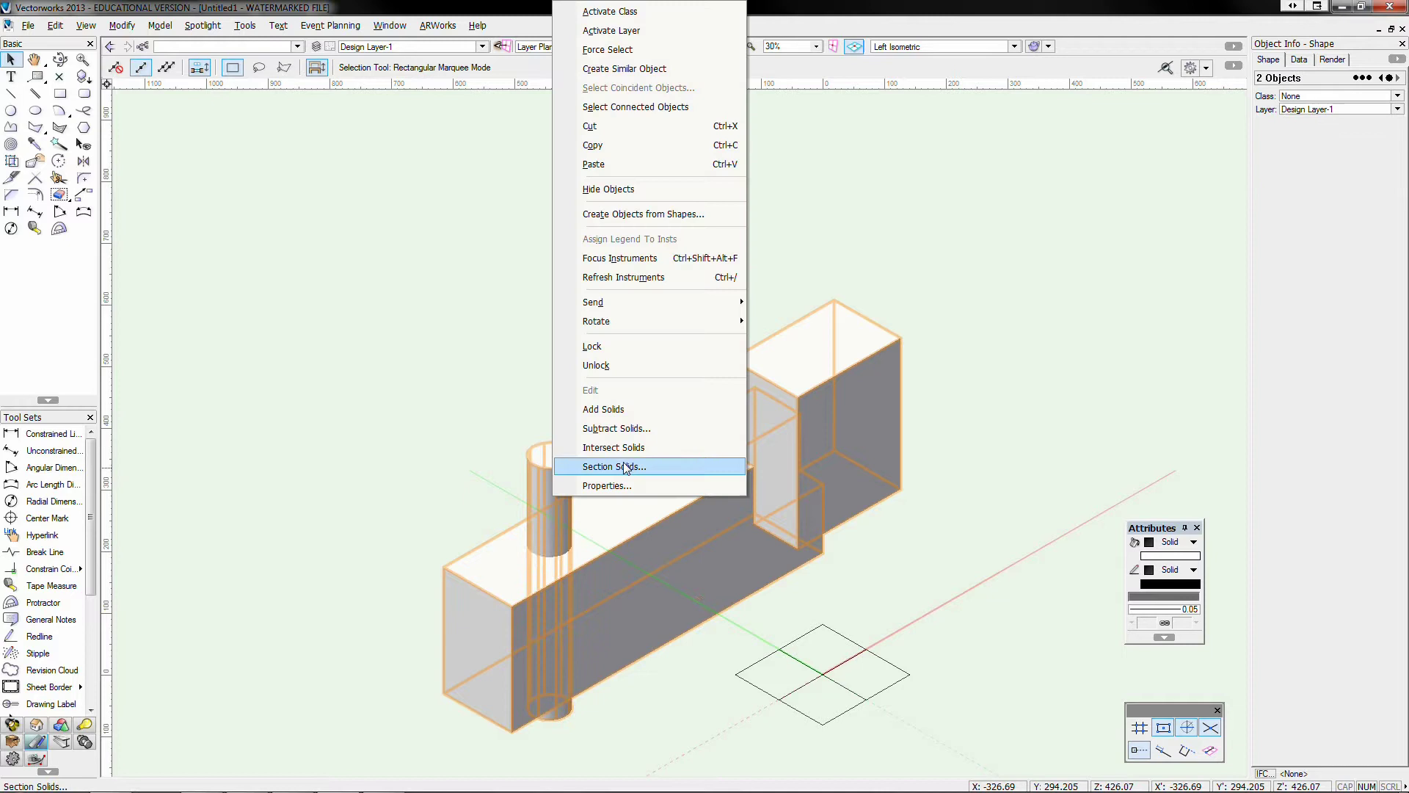
{"action": "left_click", "coordinate": [617, 425]}
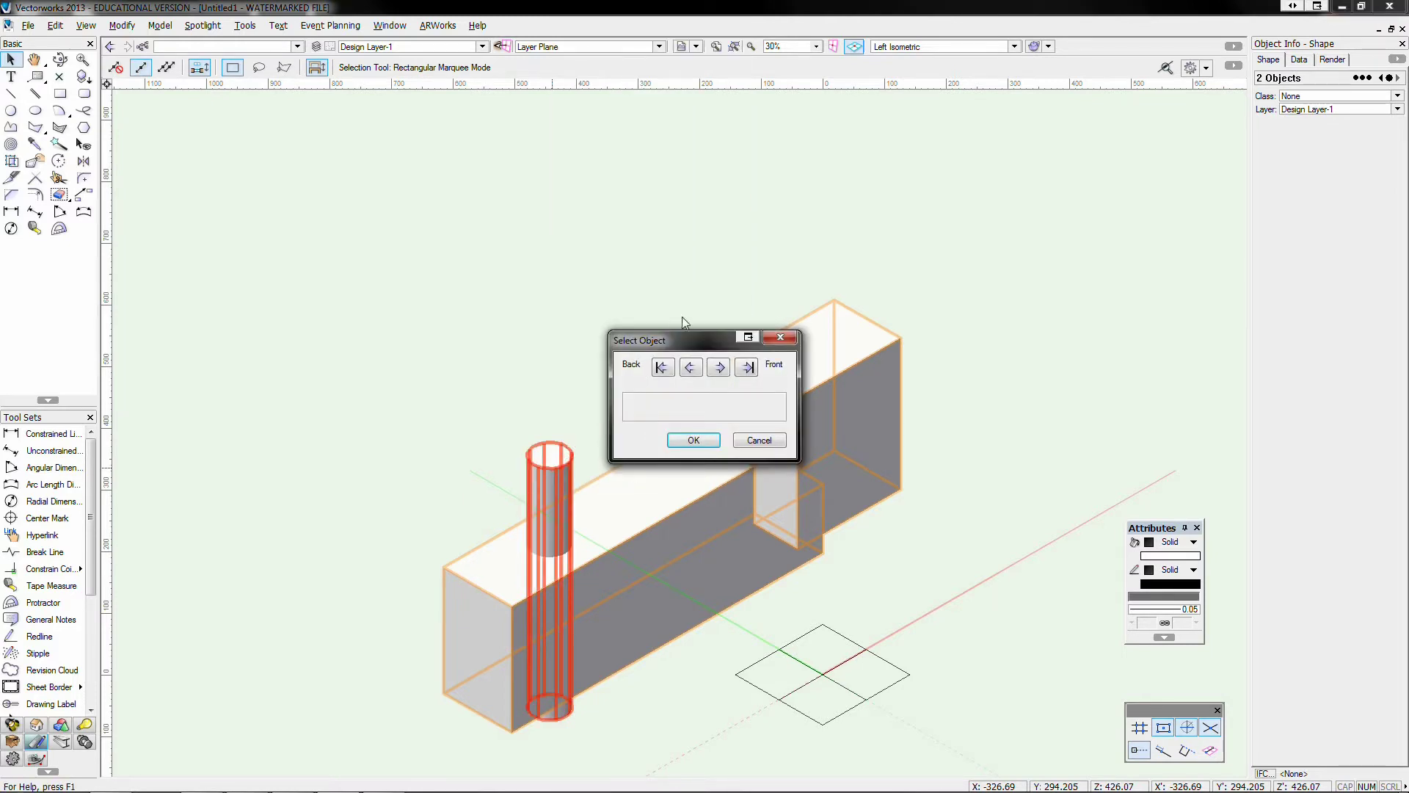
{"action": "left_click_drag", "start_coordinate": [671, 333], "coordinate": [450, 210]}
{"action": "left_click", "coordinate": [495, 244]}
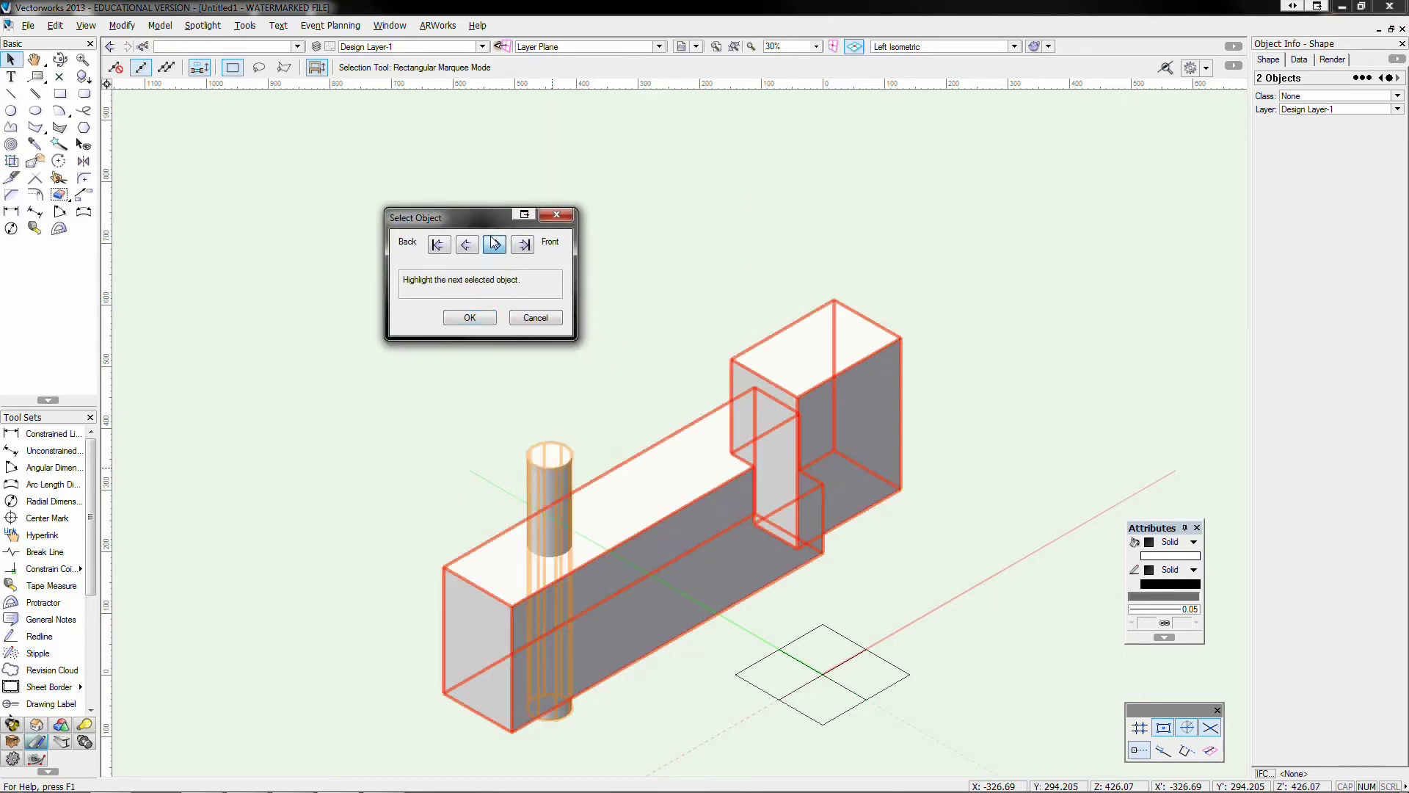
{"action": "left_click", "coordinate": [470, 317]}
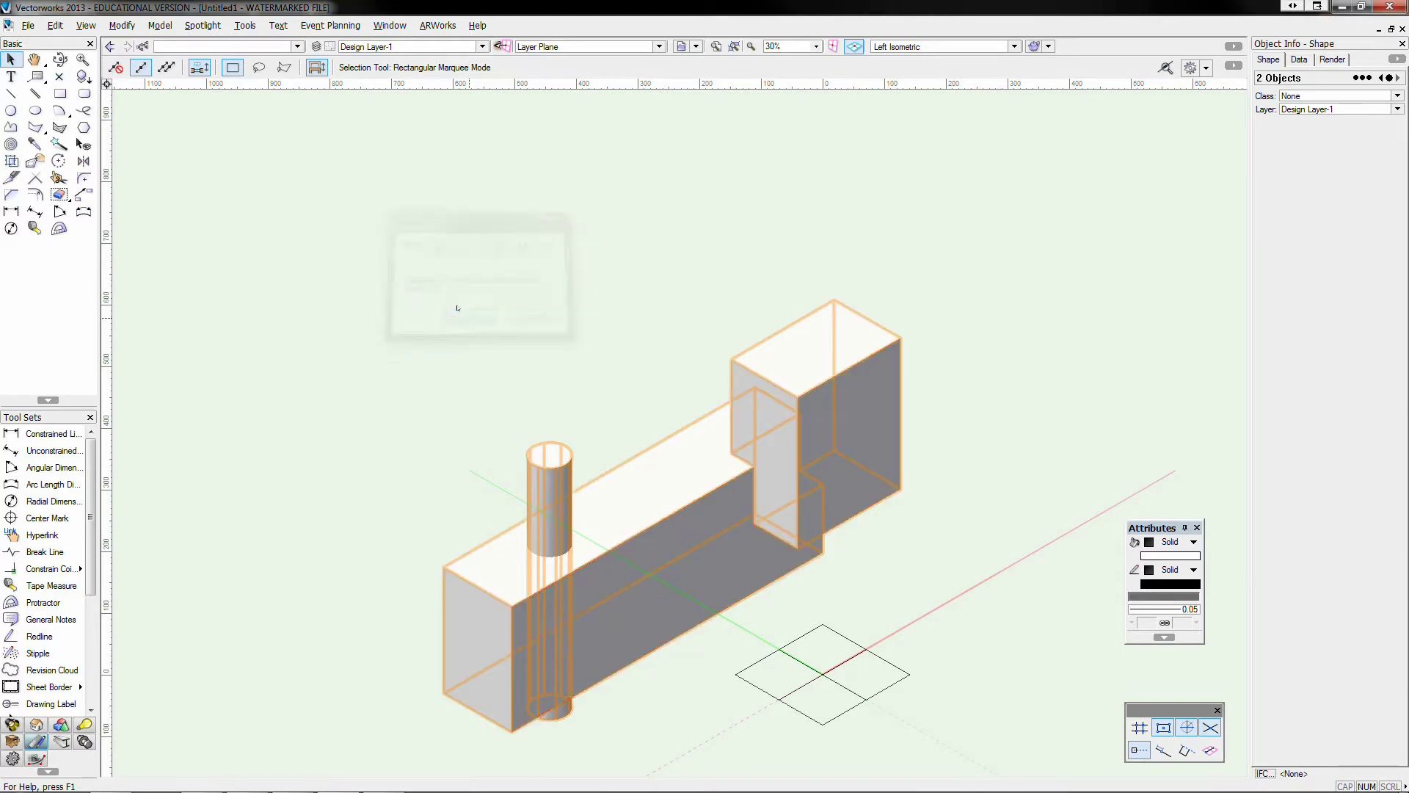
{"action": "left_click", "coordinate": [61, 59]}
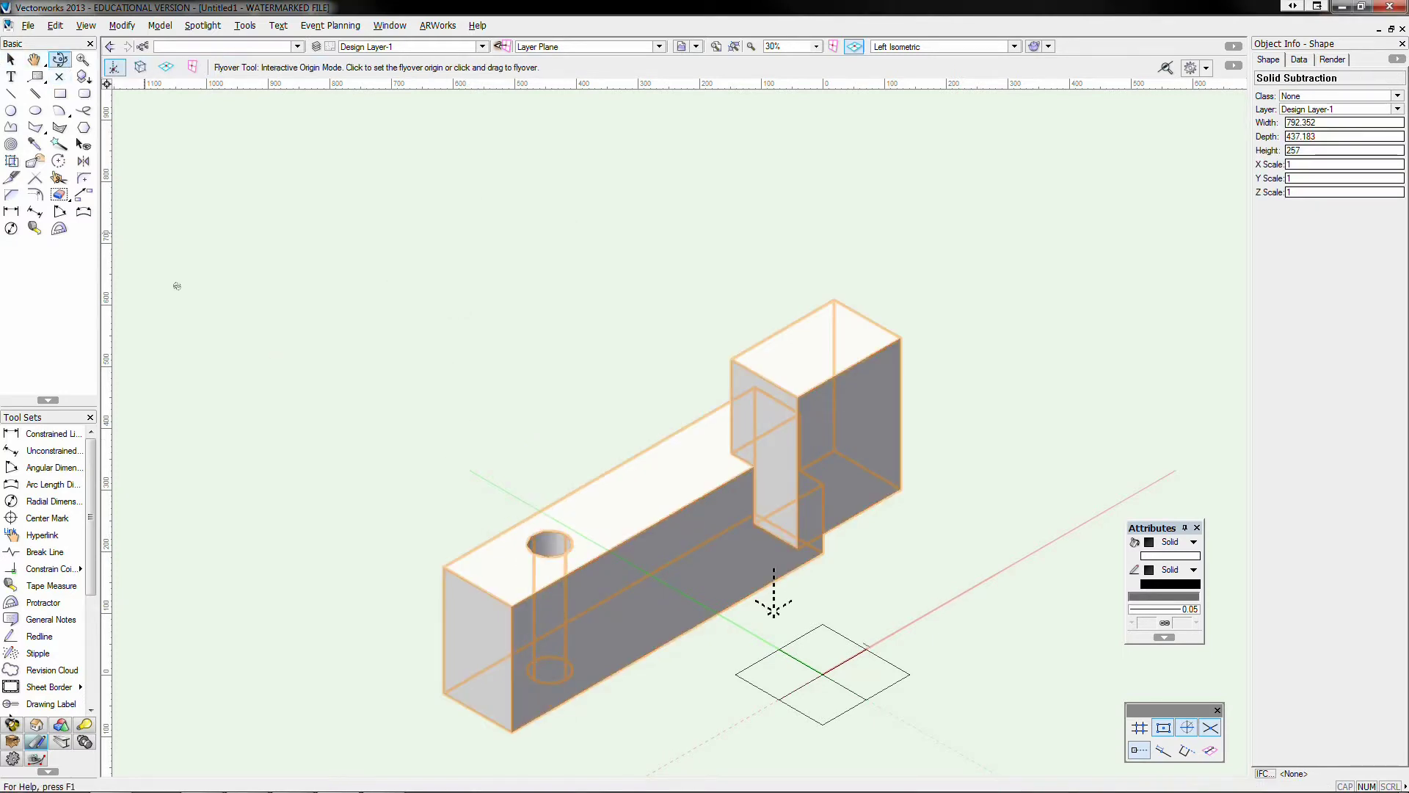
{"action": "left_click_drag", "start_coordinate": [538, 716], "coordinate": [580, 632]}
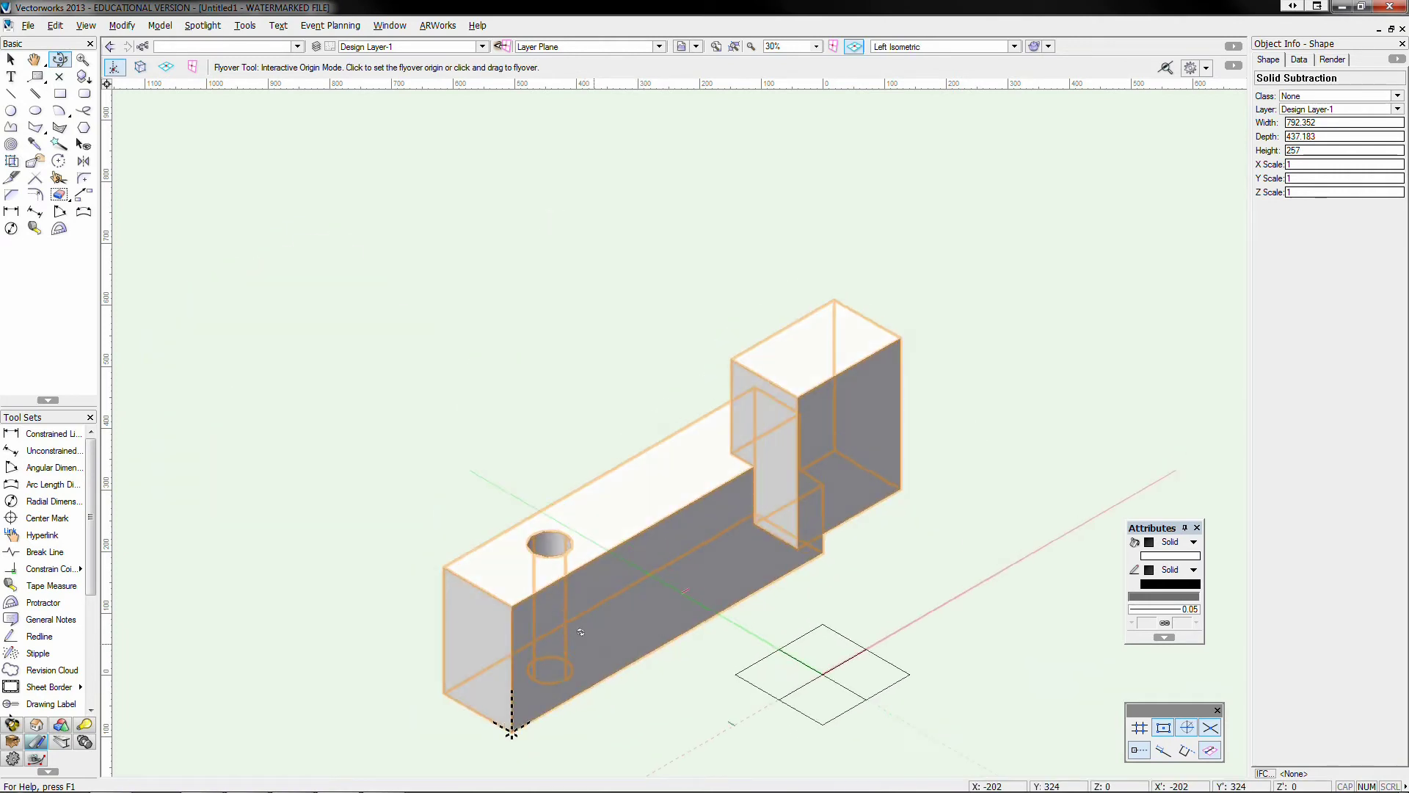
{"action": "key", "text": "Escape"}
{"action": "key", "text": "x"}
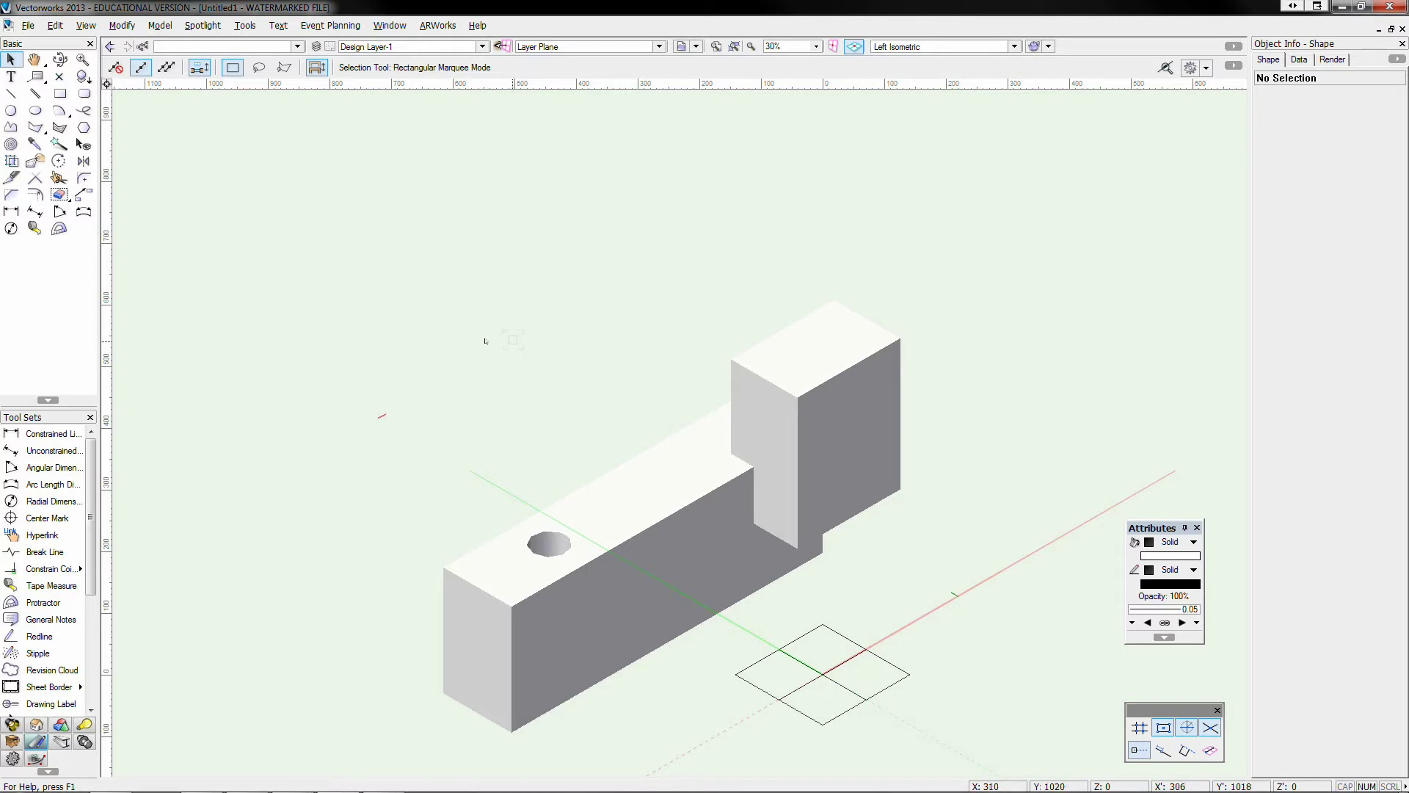
{"action": "double_click", "coordinate": [599, 477]}
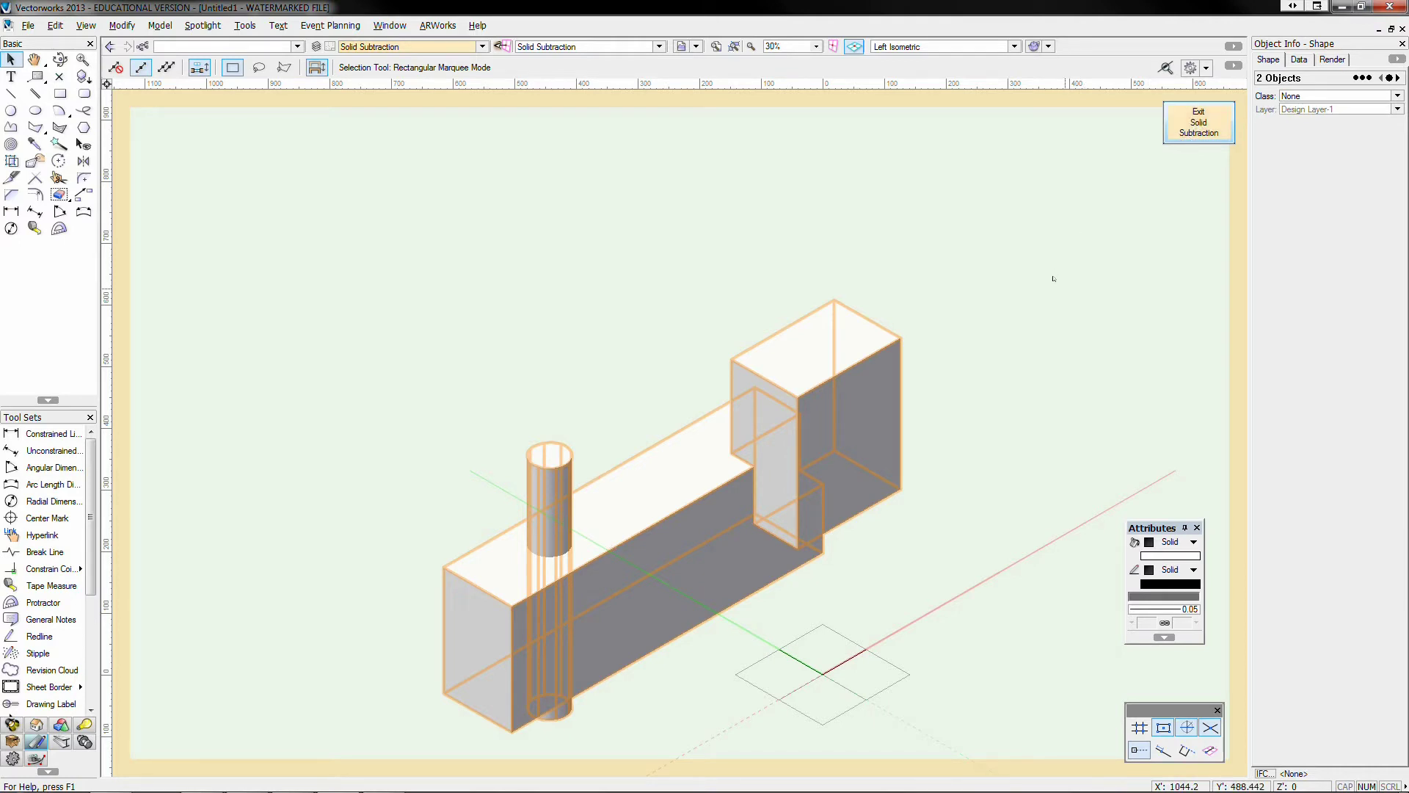
{"action": "left_click", "coordinate": [1104, 204]}
{"action": "left_click", "coordinate": [529, 439]}
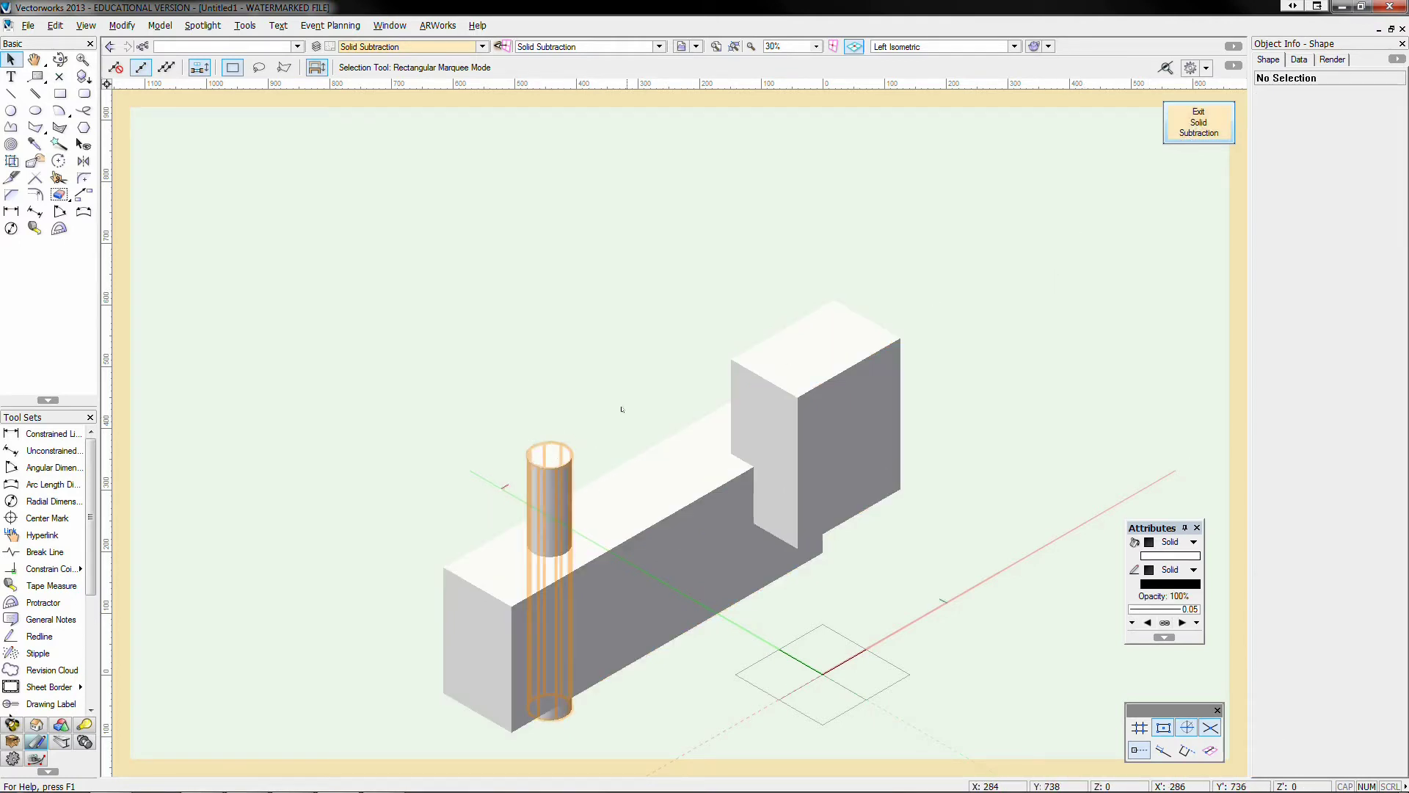
{"action": "left_click", "coordinate": [642, 449], "text": "shift"}
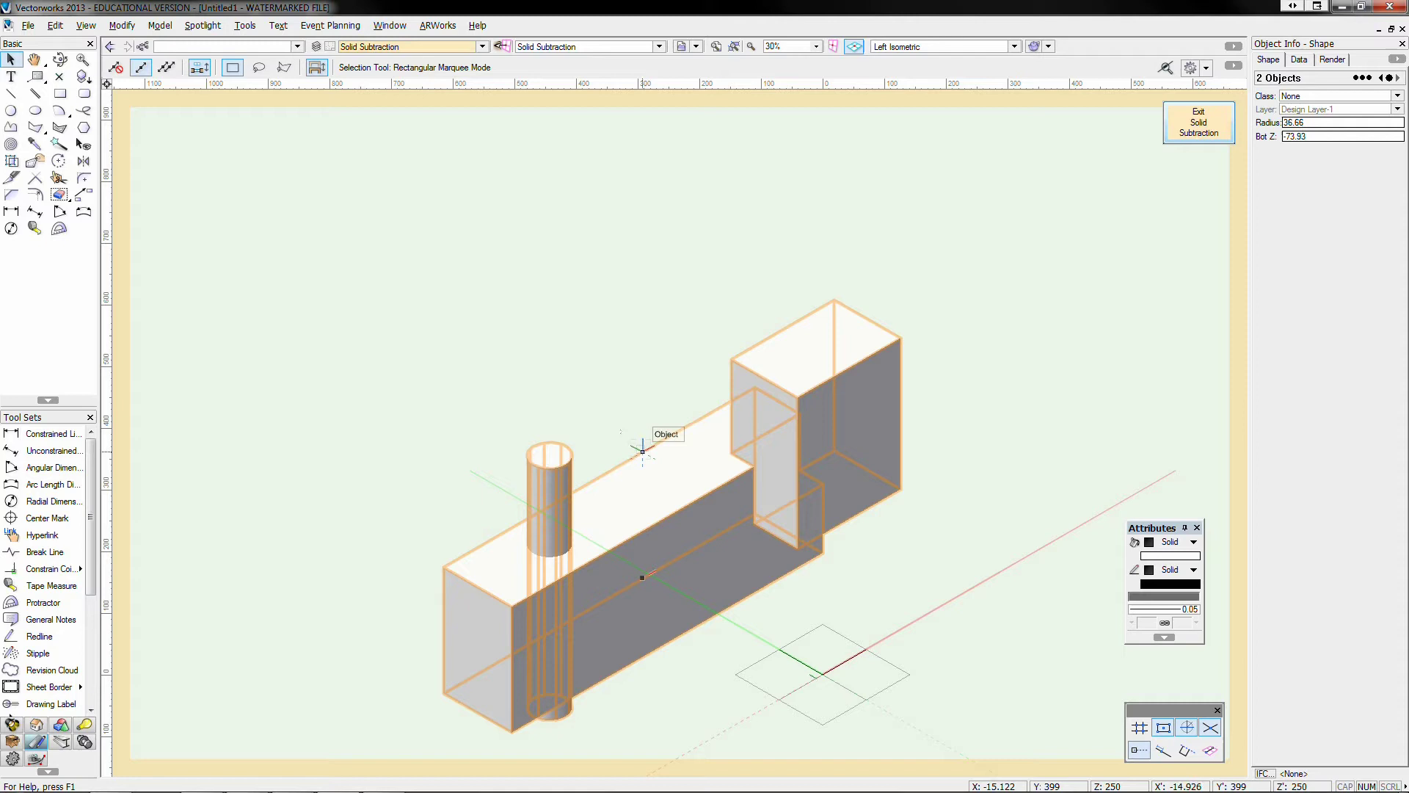
{"action": "left_click", "coordinate": [603, 391]}
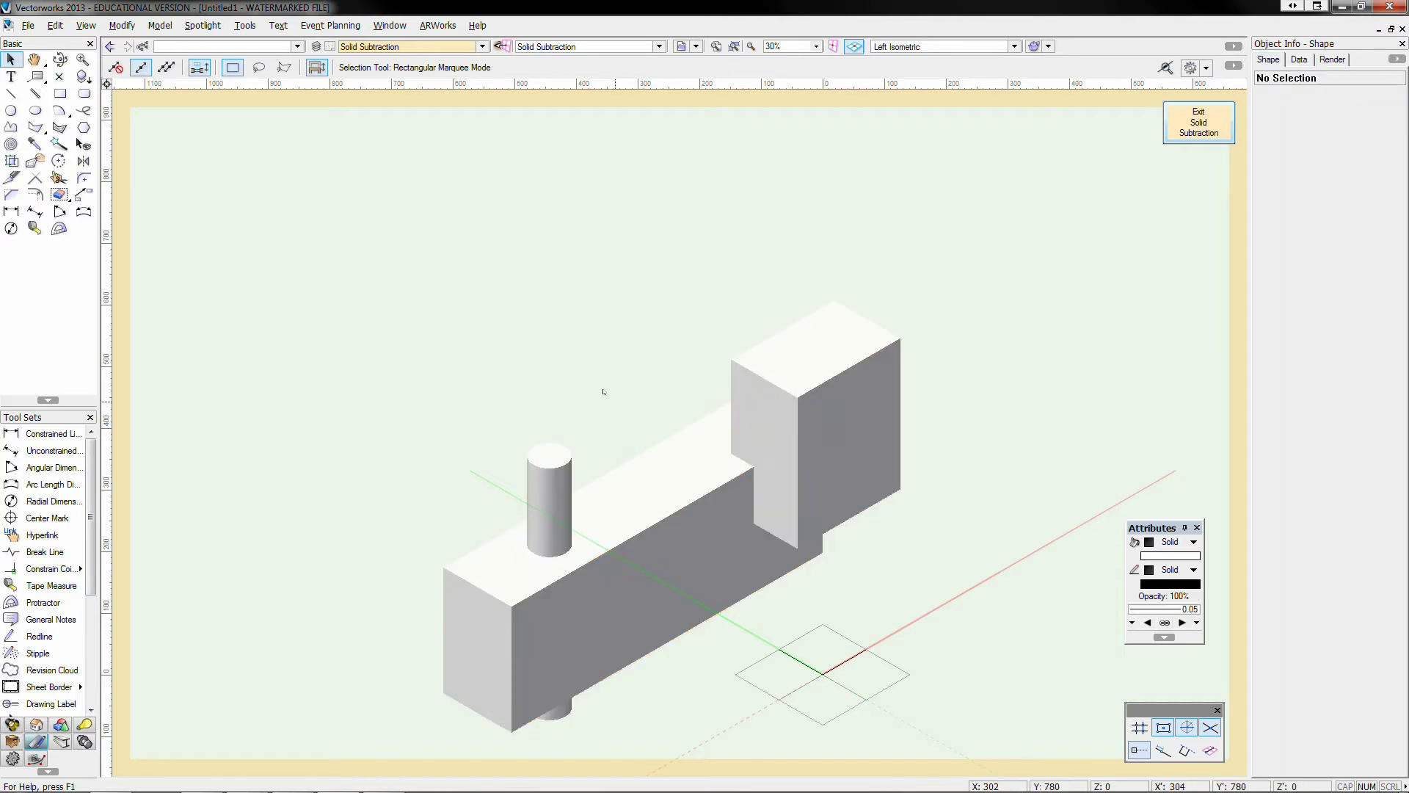
{"action": "left_click", "coordinate": [561, 453]}
{"action": "left_click", "coordinate": [646, 449]}
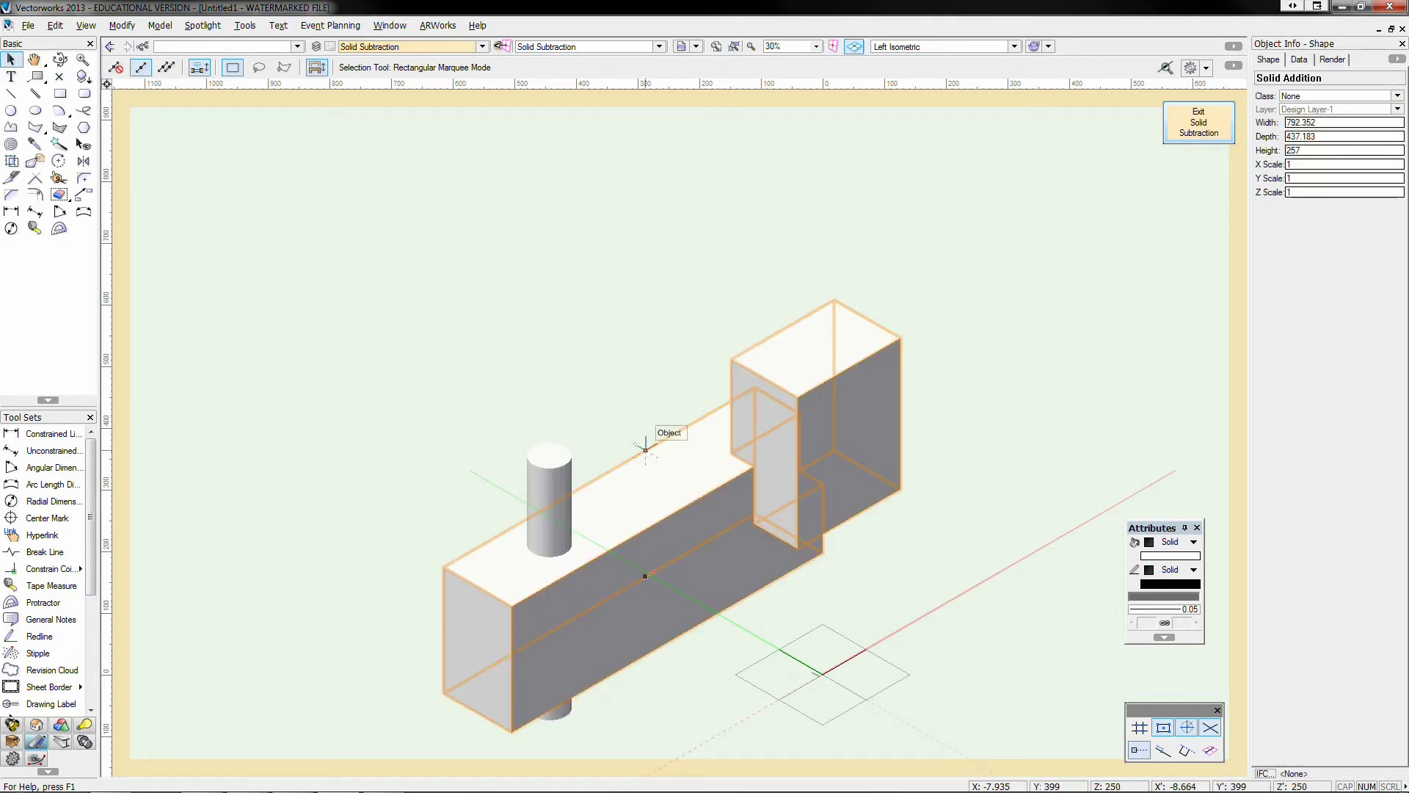
{"action": "key", "text": "Escape"}
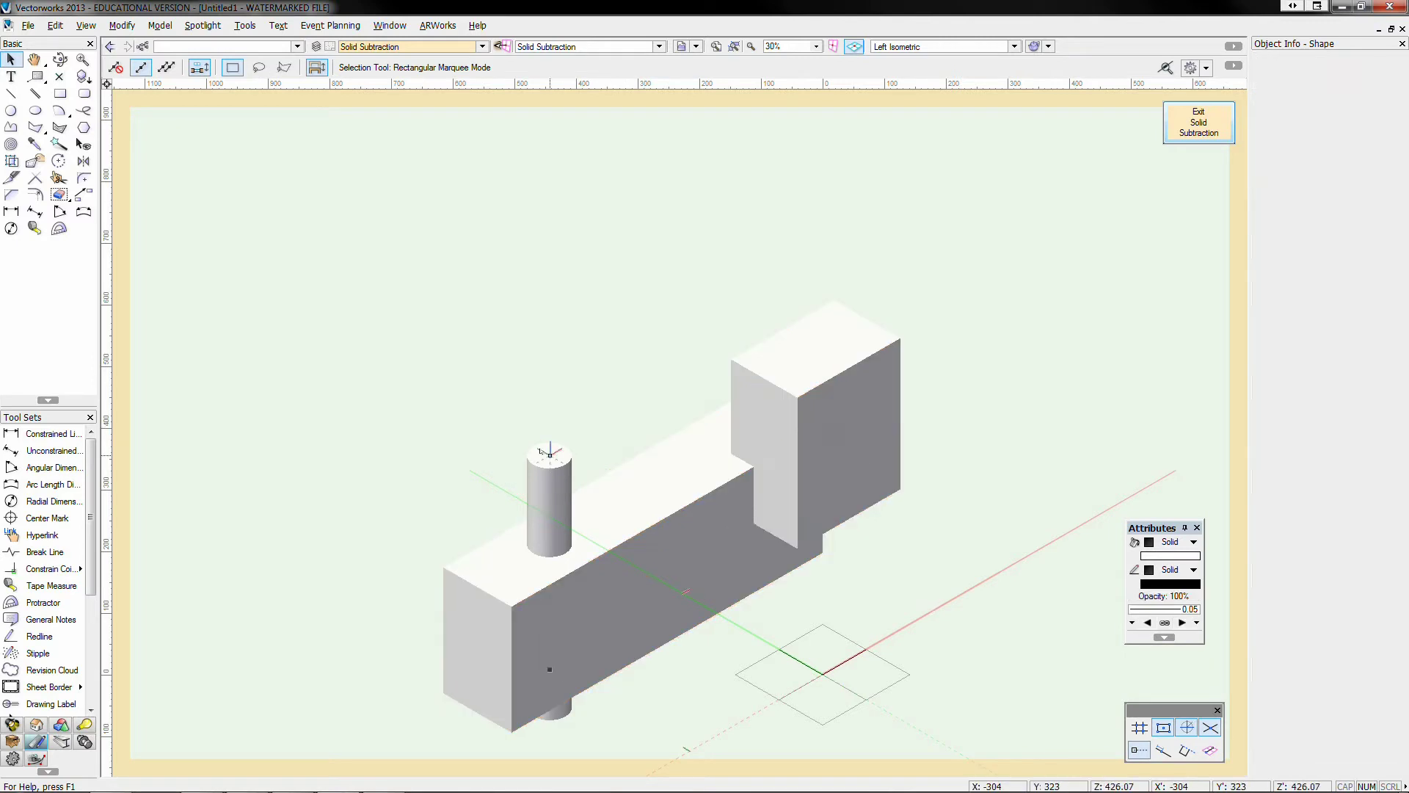
Set the cutting cylinder's radius to 50 in Object Info and exit the solid subtraction
{"action": "left_click", "coordinate": [542, 450]}
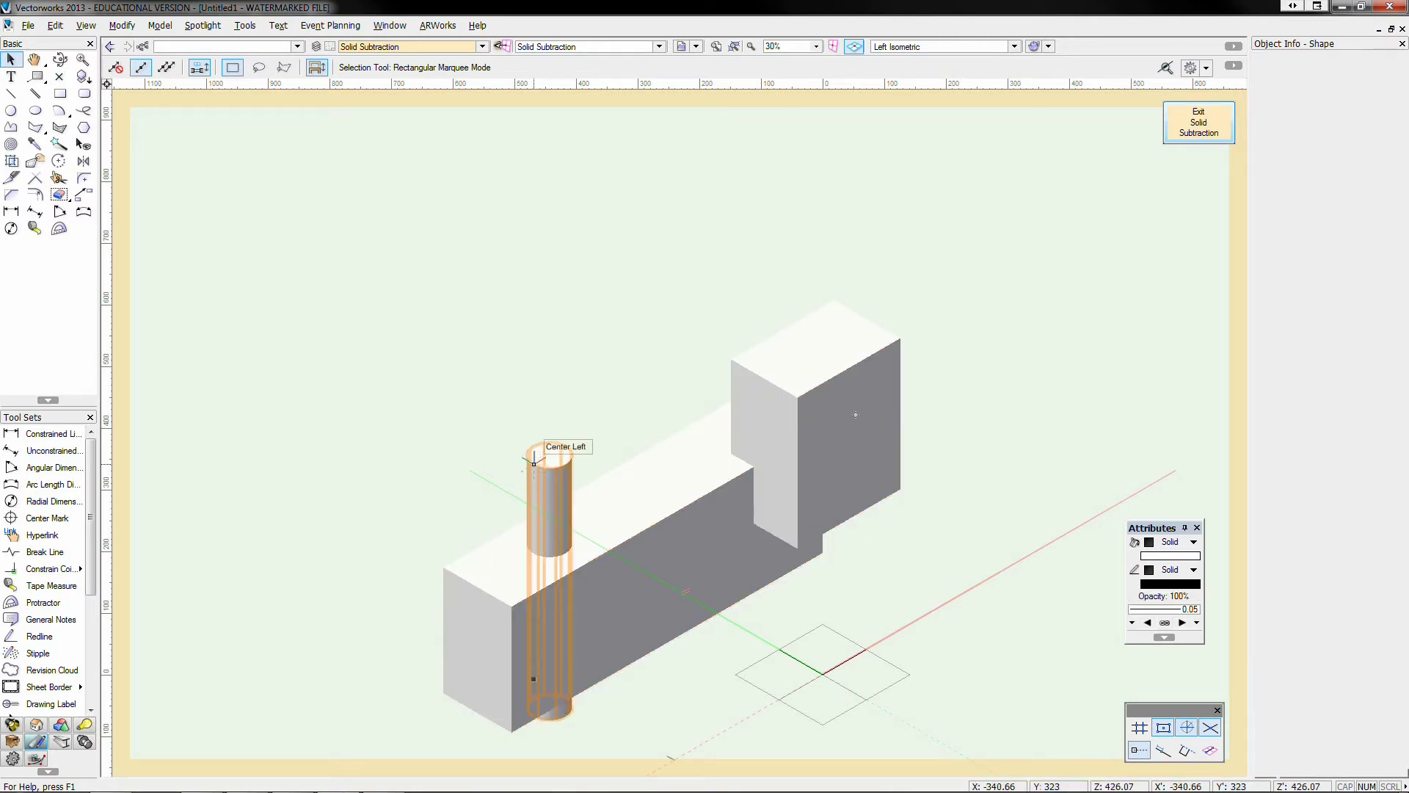
{"action": "double_click", "coordinate": [1313, 163]}
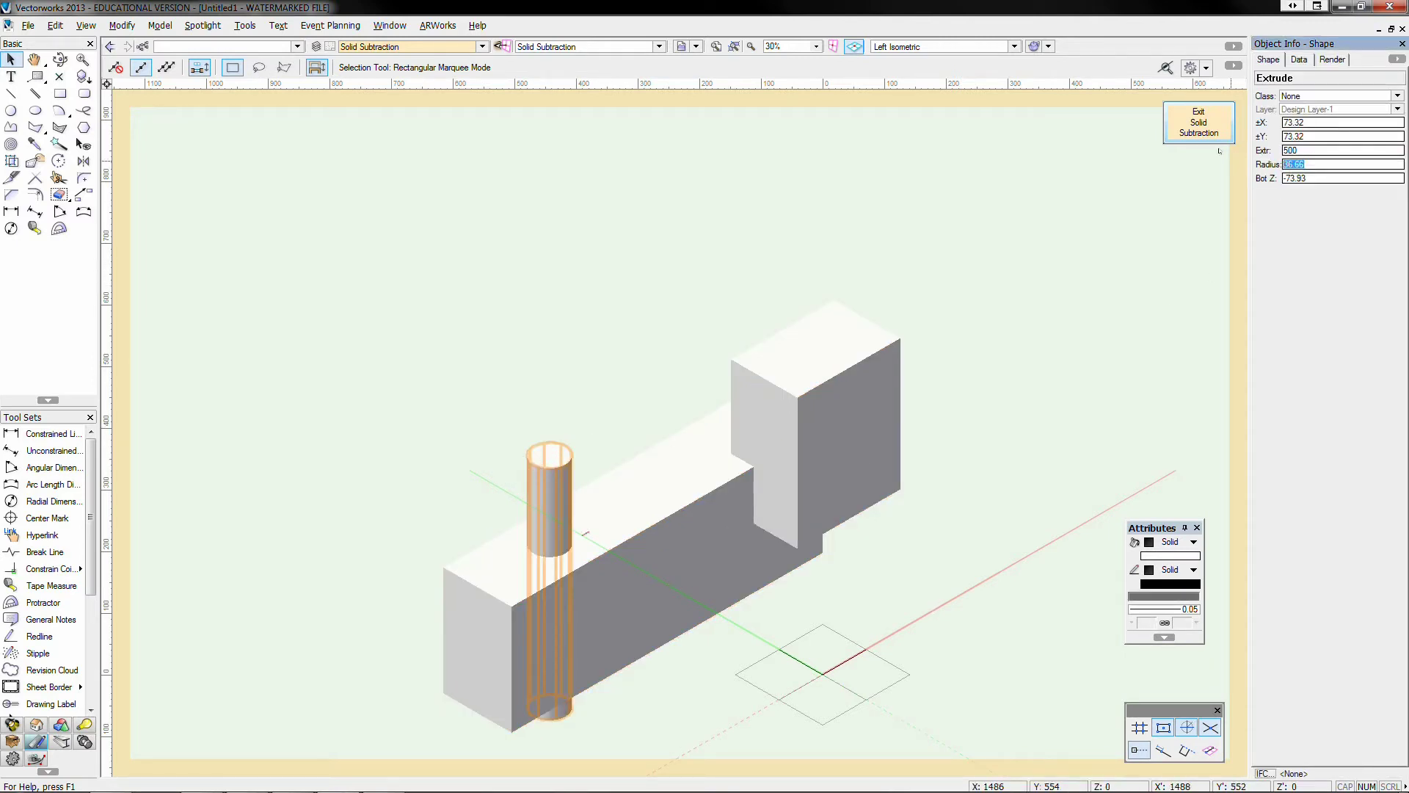
{"action": "type", "text": "50"}
{"action": "key", "text": "Return"}
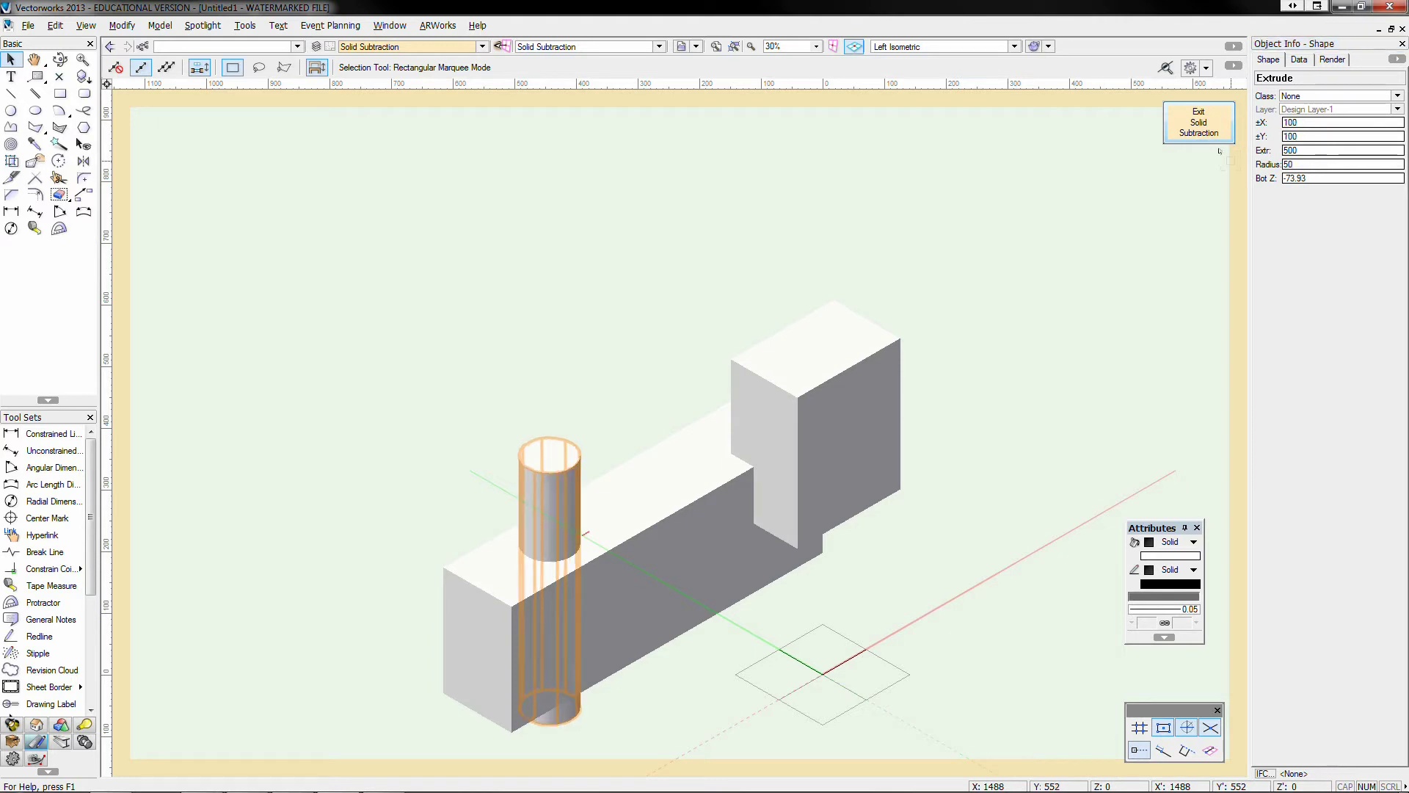
{"action": "left_click", "coordinate": [1182, 139]}
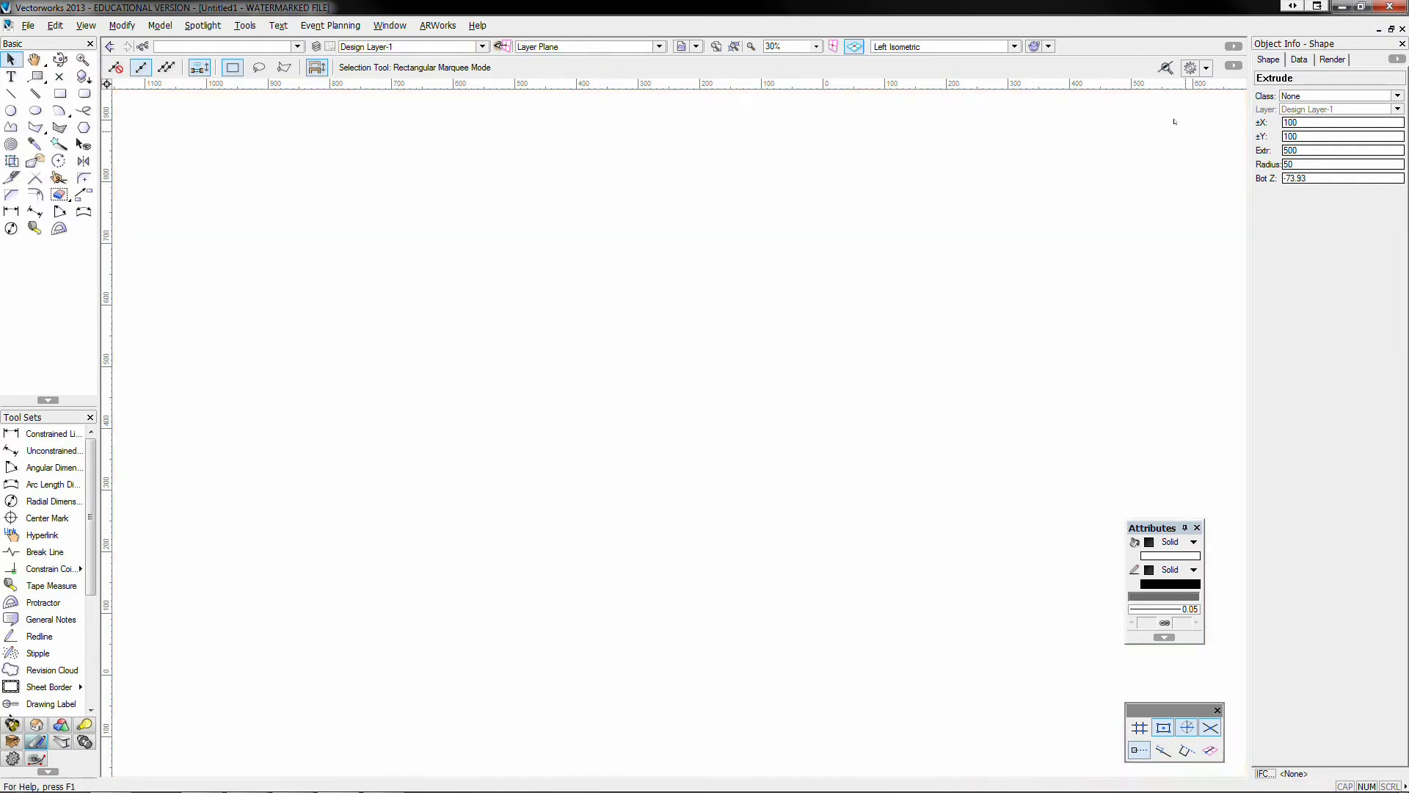
Re-enter the solid subtraction and select the joined-box solid inside it
{"action": "left_click", "coordinate": [787, 612]}
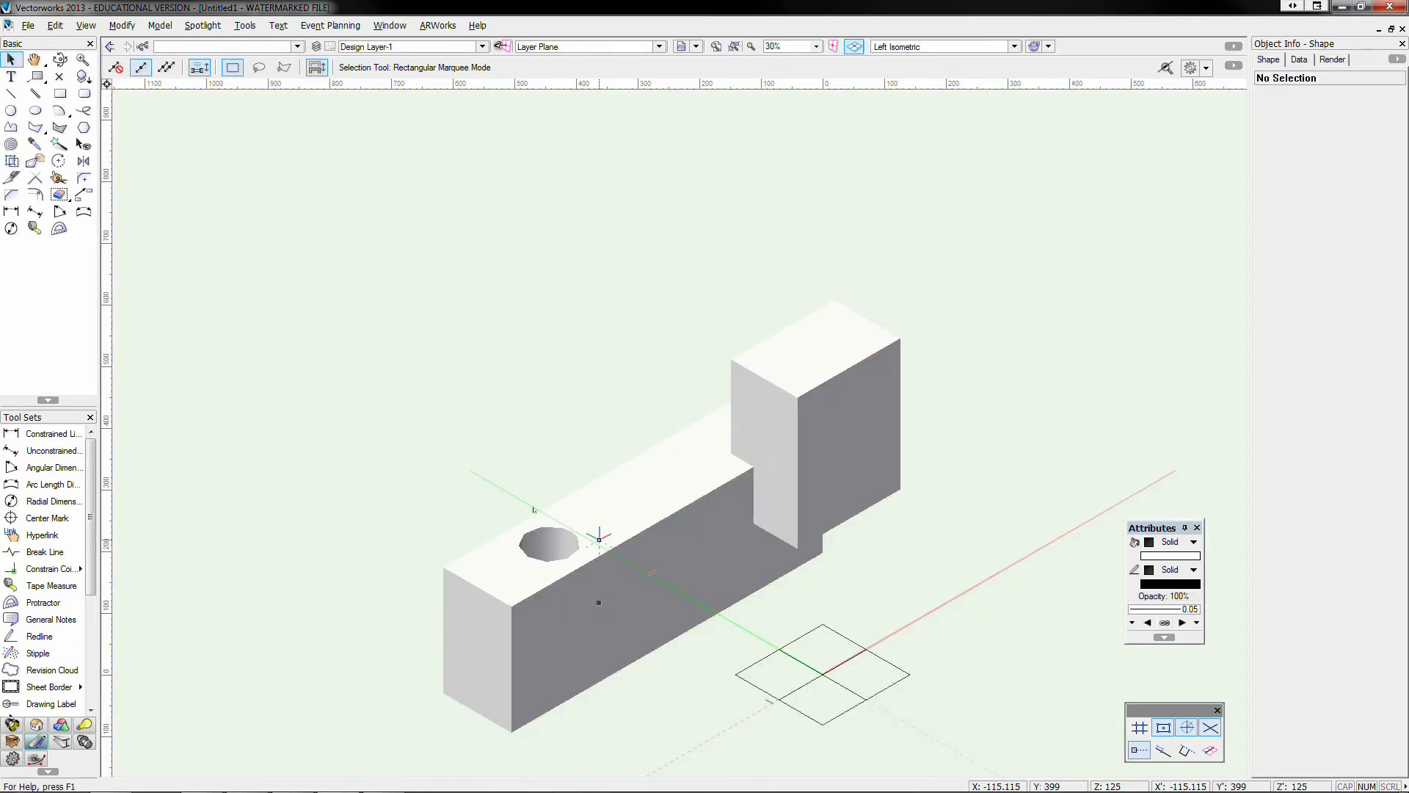
{"action": "double_click", "coordinate": [625, 460]}
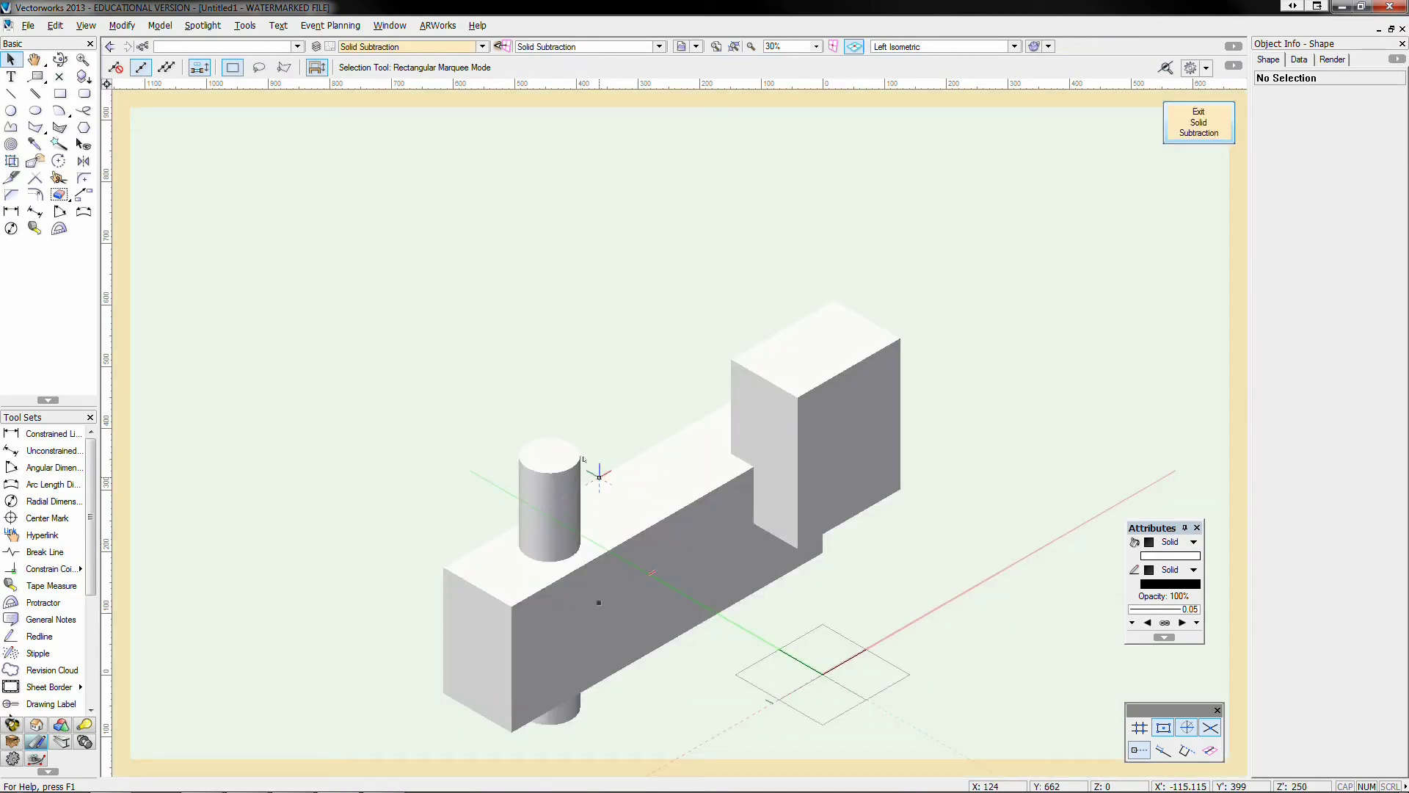
{"action": "left_click", "coordinate": [662, 439]}
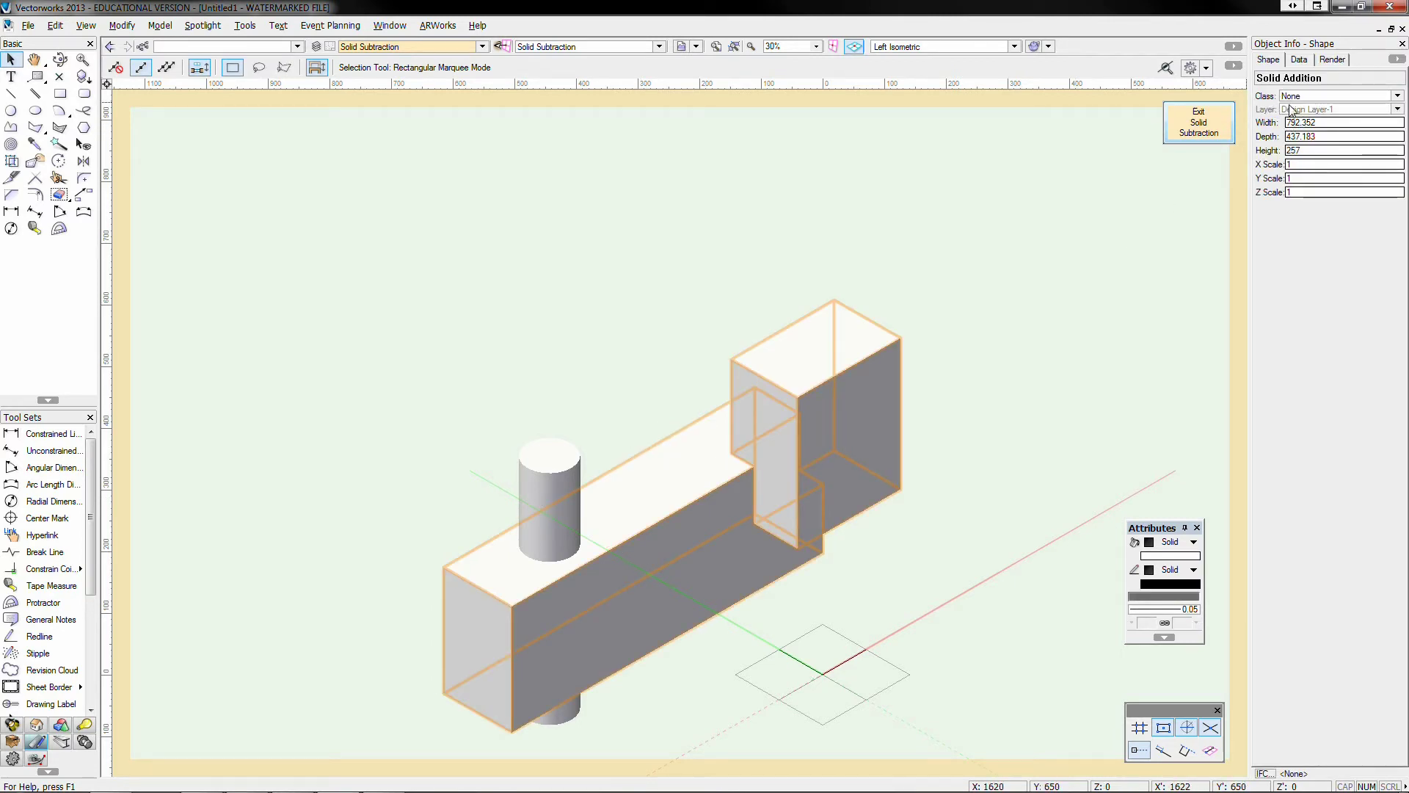
Inside the solid addition, stretch the 300-high box leftward in Top/Plan to 837.009 long
{"action": "double_click", "coordinate": [654, 445]}
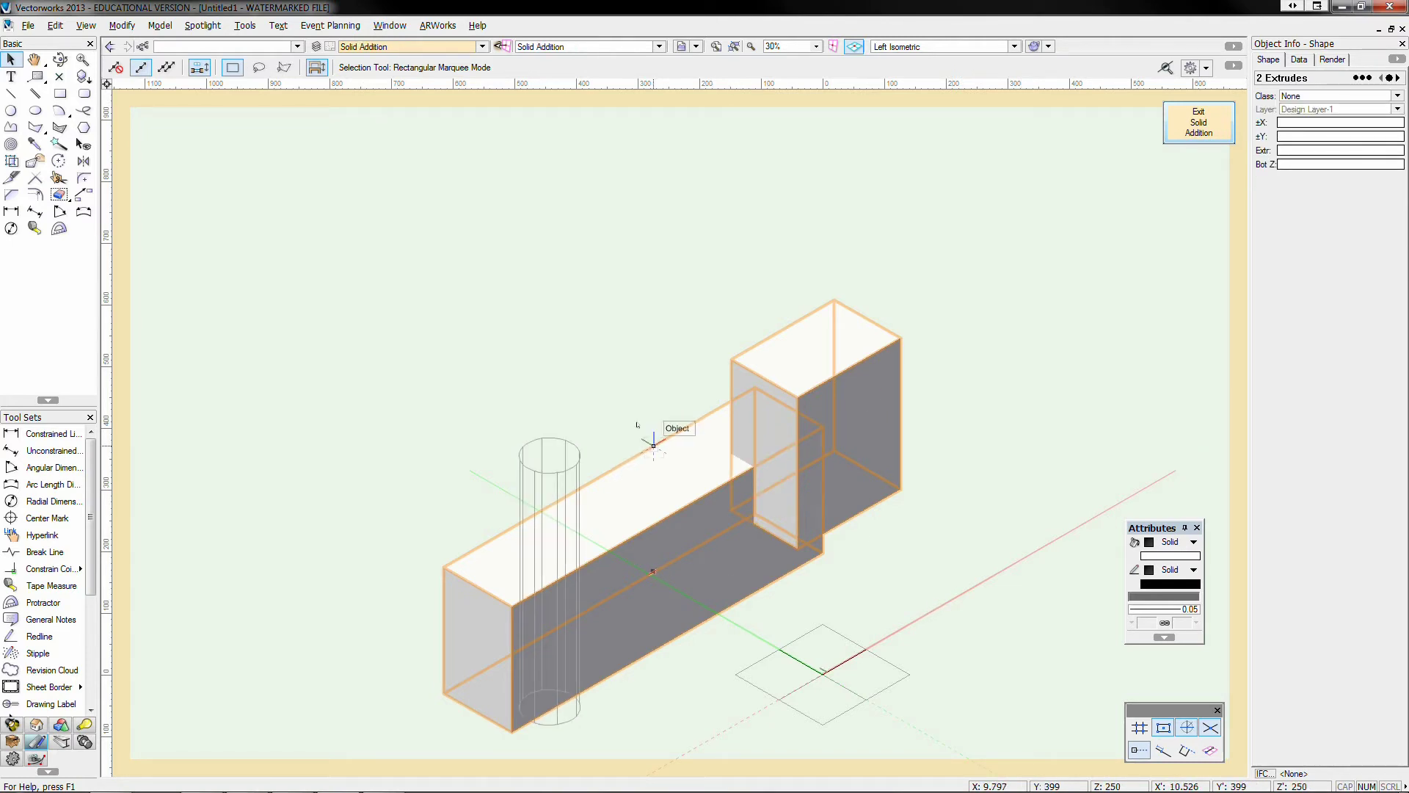
{"action": "left_click", "coordinate": [646, 403]}
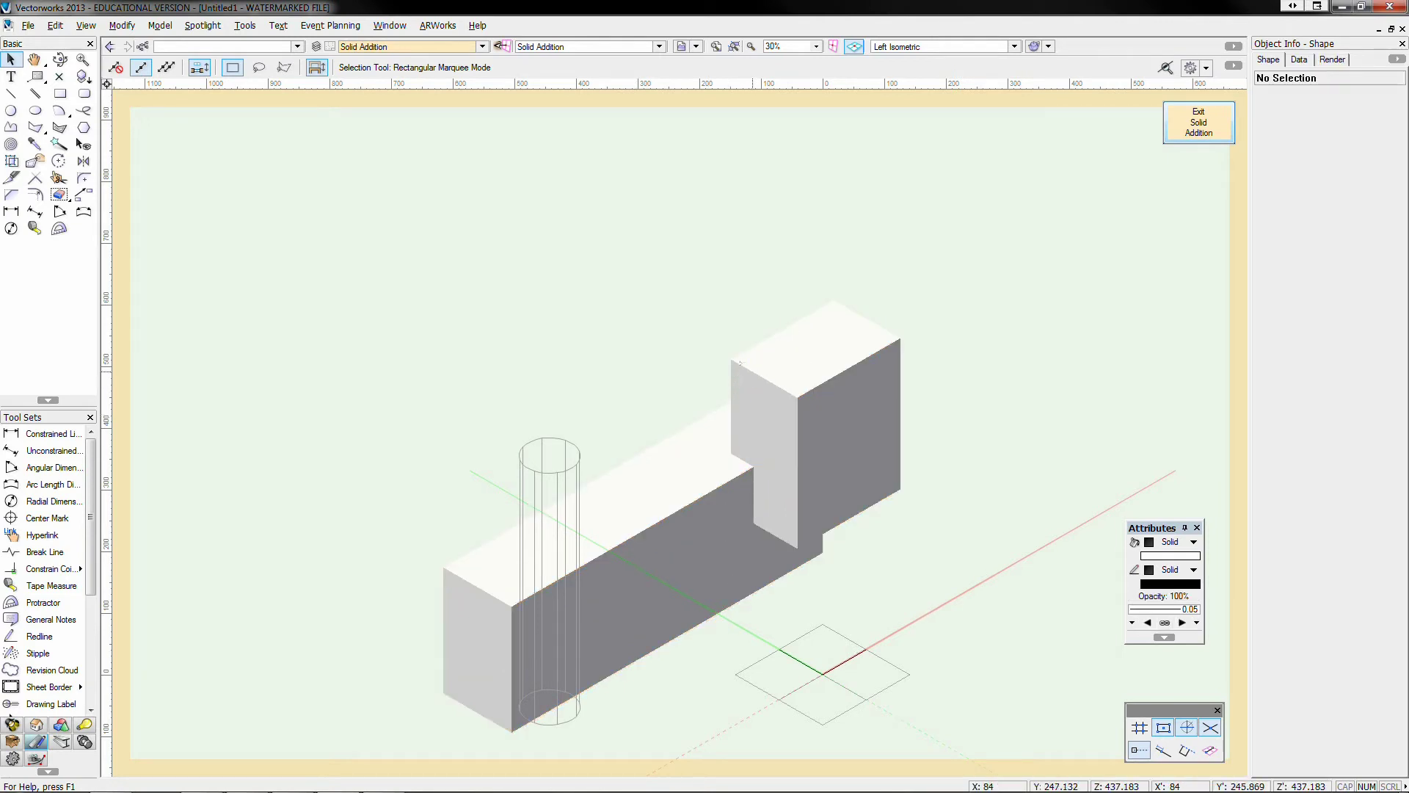
{"action": "left_click", "coordinate": [740, 370]}
{"action": "key", "text": "F5"}
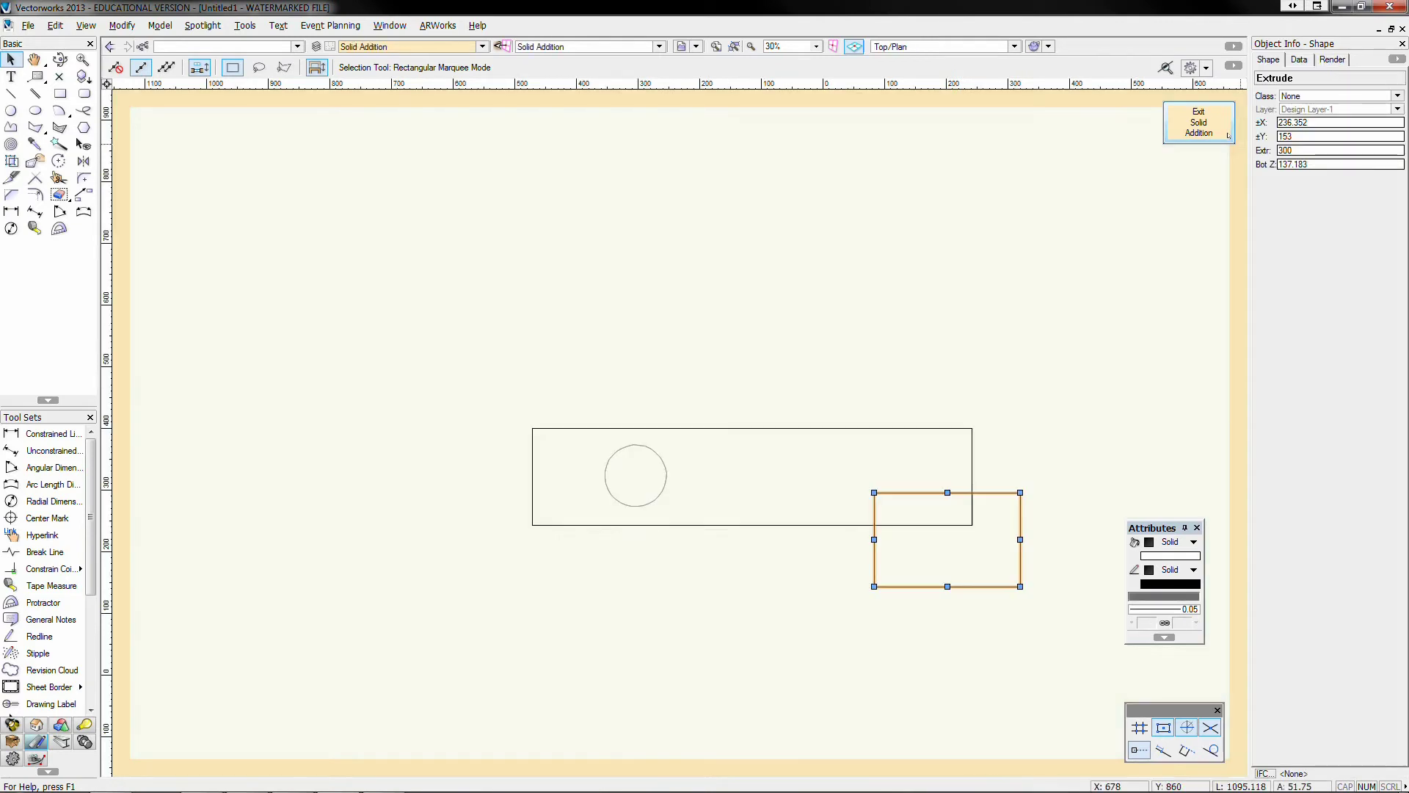
{"action": "left_click_drag", "start_coordinate": [874, 539], "coordinate": [504, 539]}
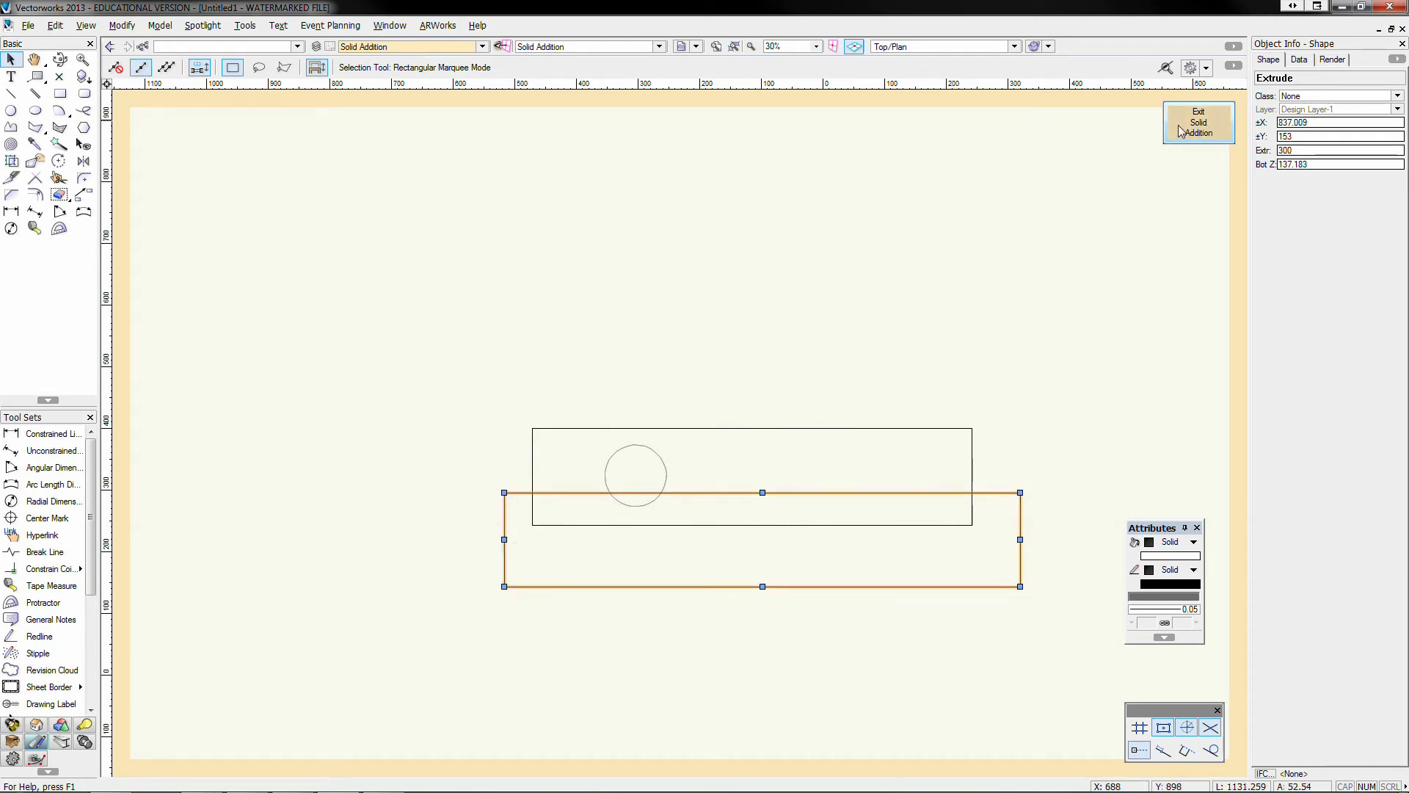
{"action": "key", "text": "KP_1"}
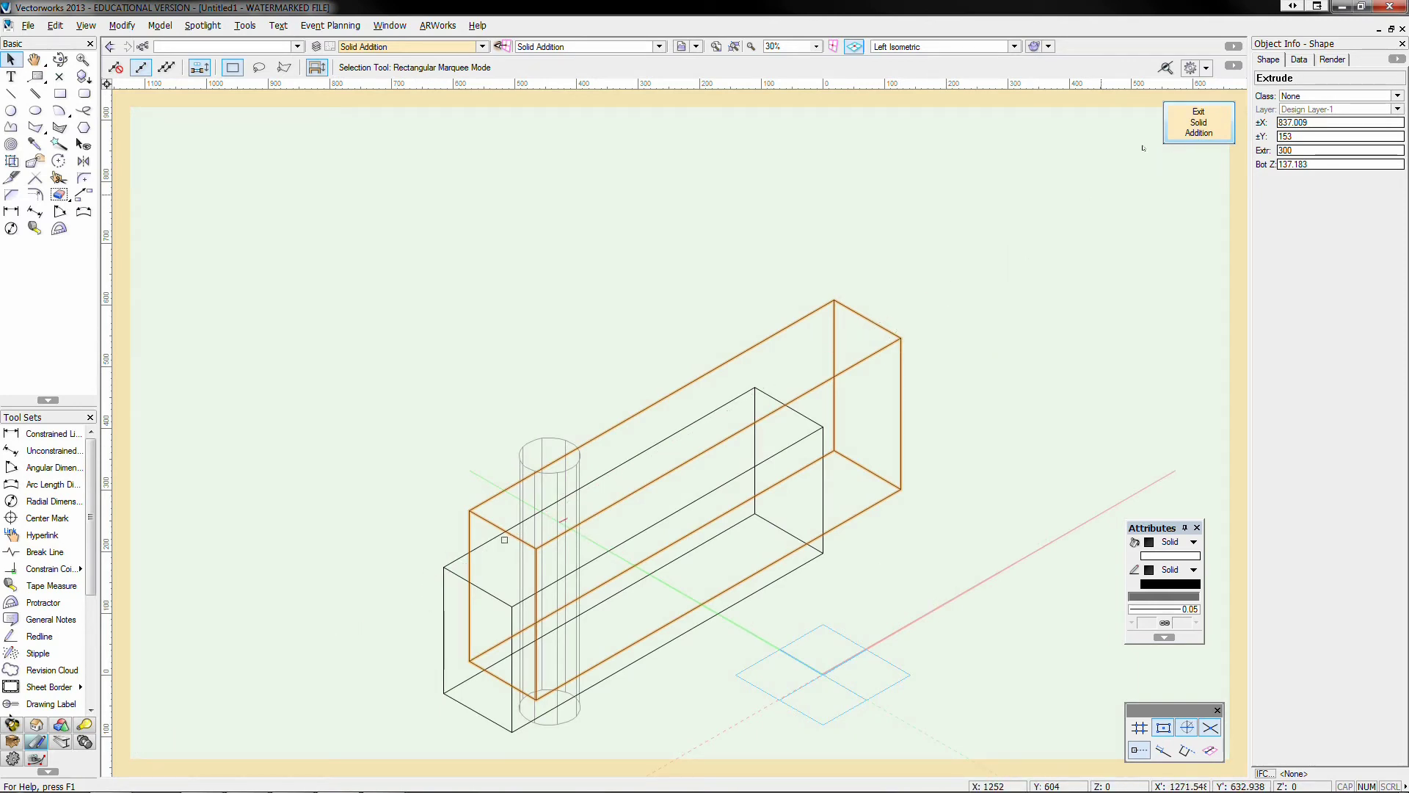
Exit the solid addition, then the solid subtraction, back to the design layer
{"action": "left_click", "coordinate": [1199, 121]}
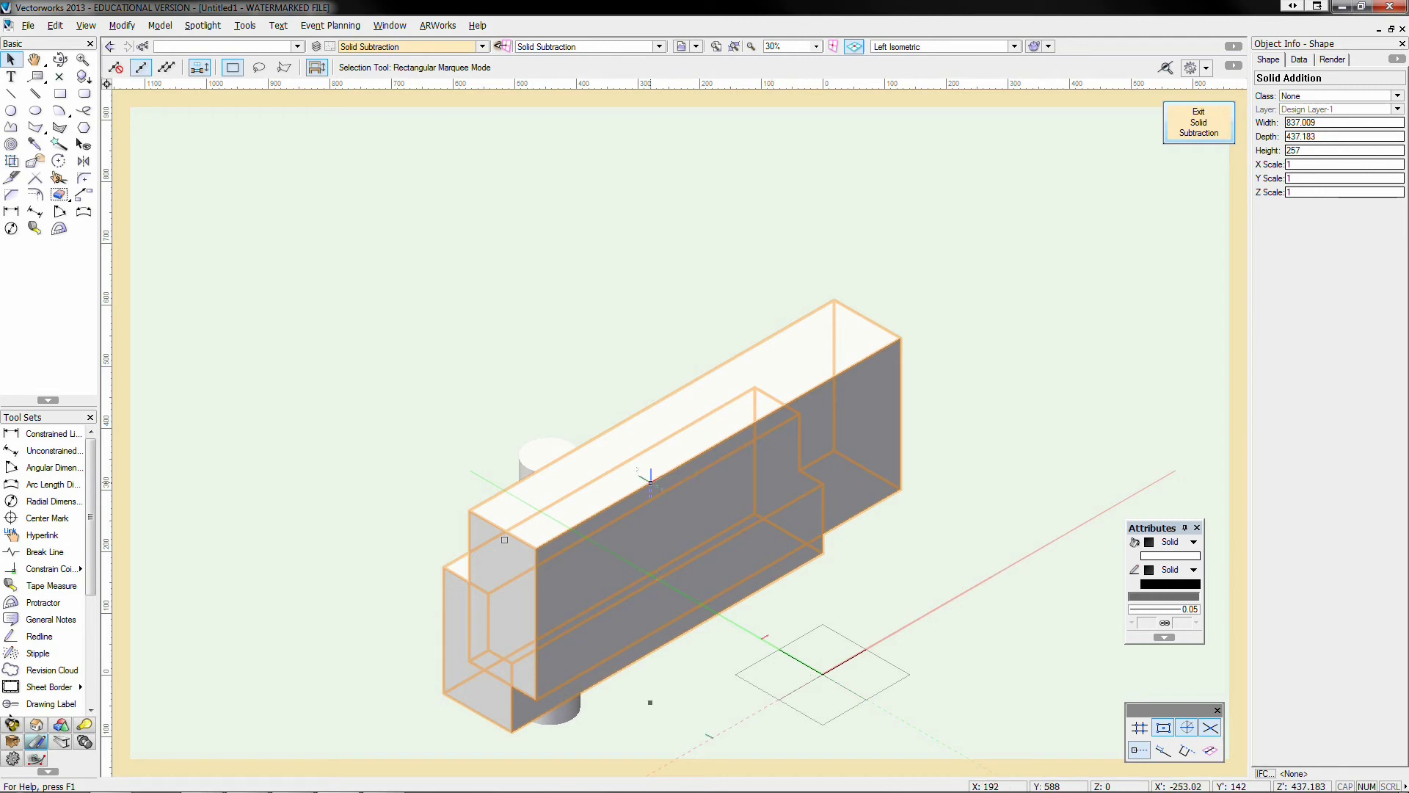
{"action": "left_click", "coordinate": [528, 442]}
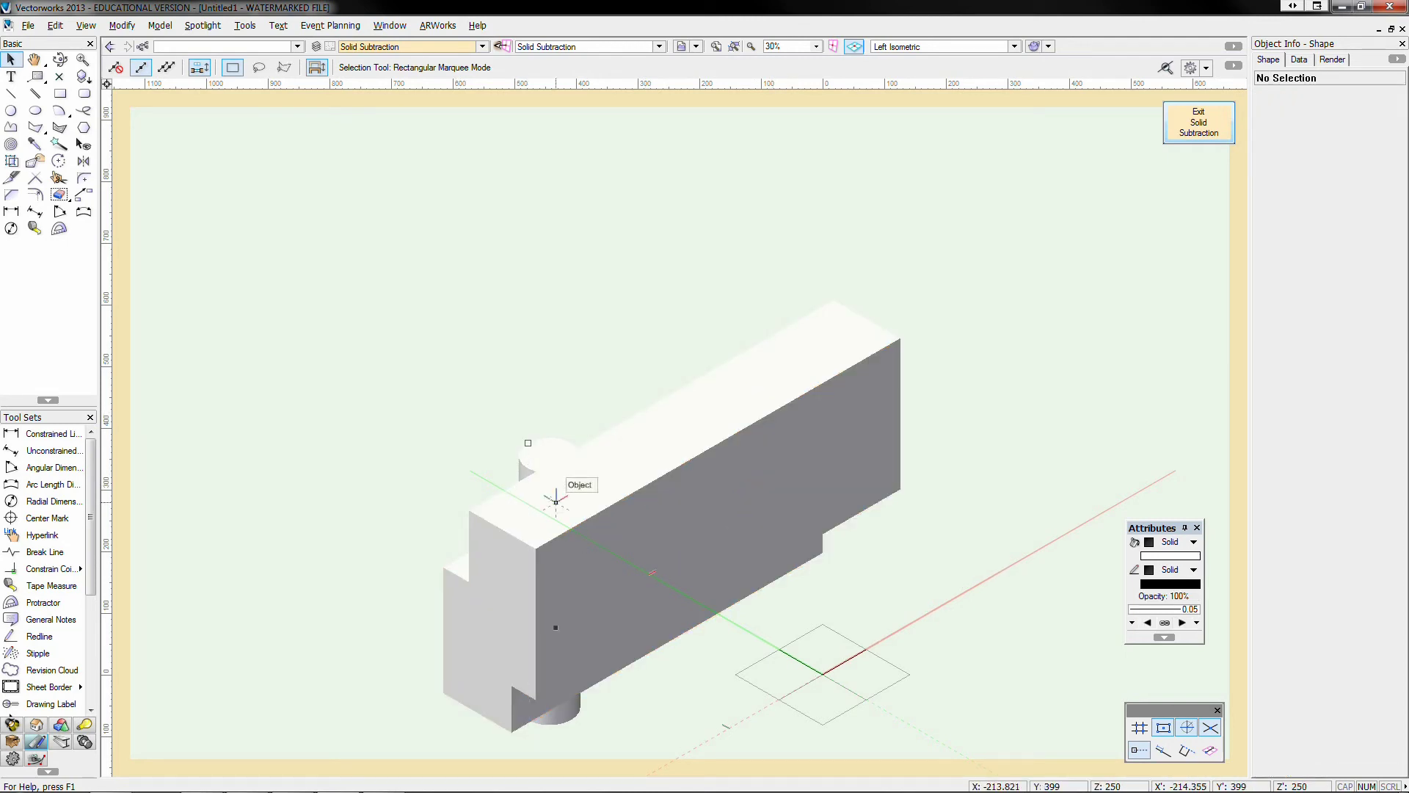
{"action": "left_click", "coordinate": [1199, 122]}
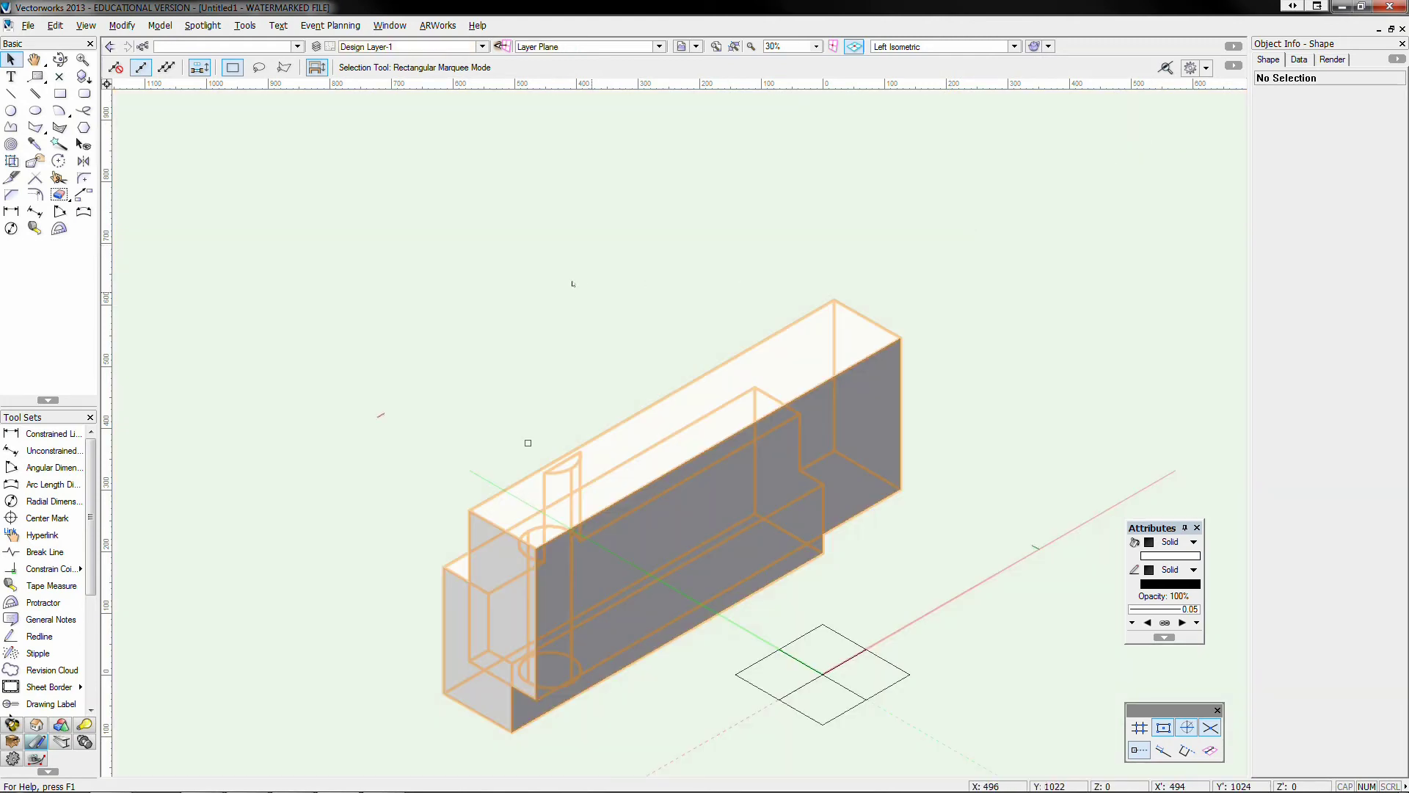
Orbit with the Flyover tool to inspect the enlarged hole from other angles
{"action": "left_click", "coordinate": [60, 59]}
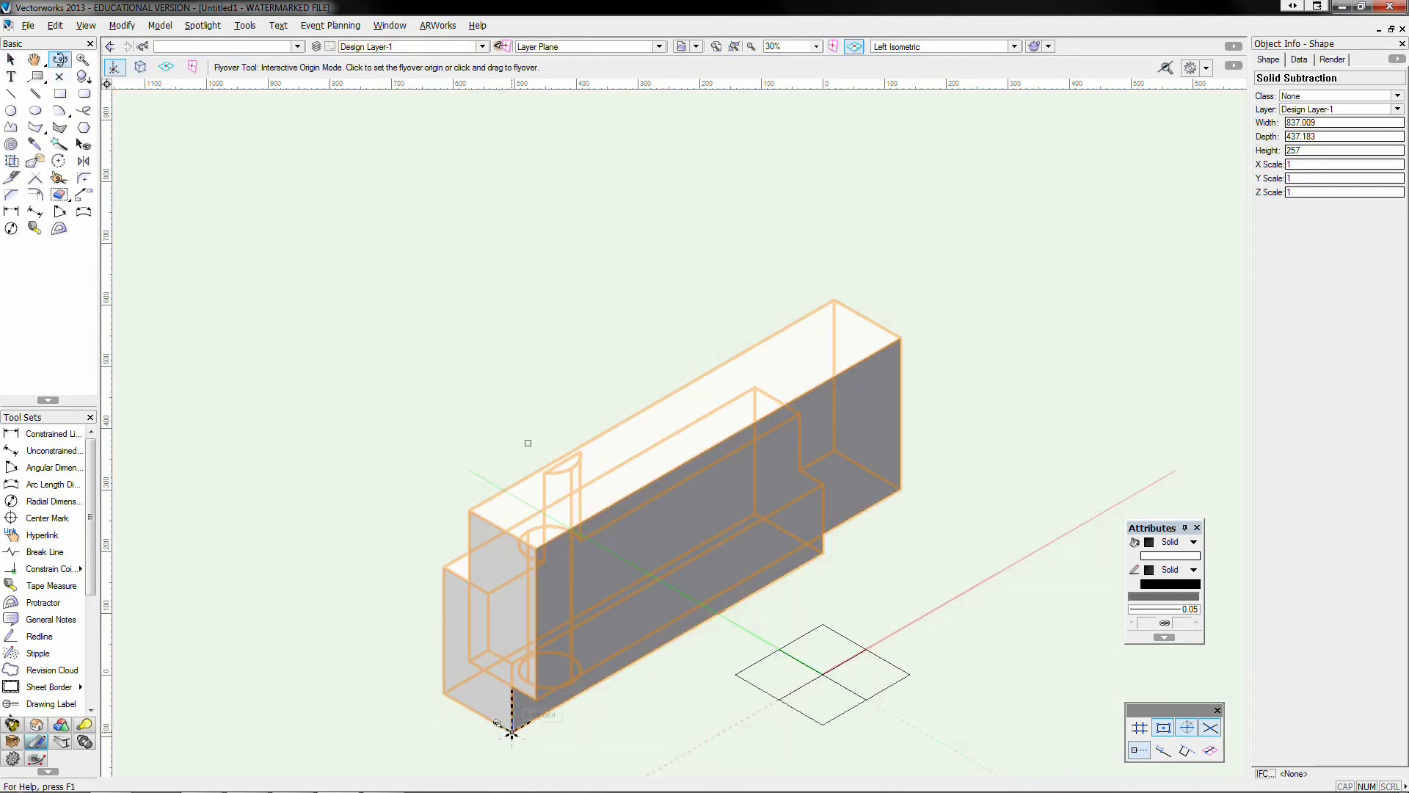
{"action": "left_click_drag", "start_coordinate": [511, 731], "coordinate": [535, 629]}
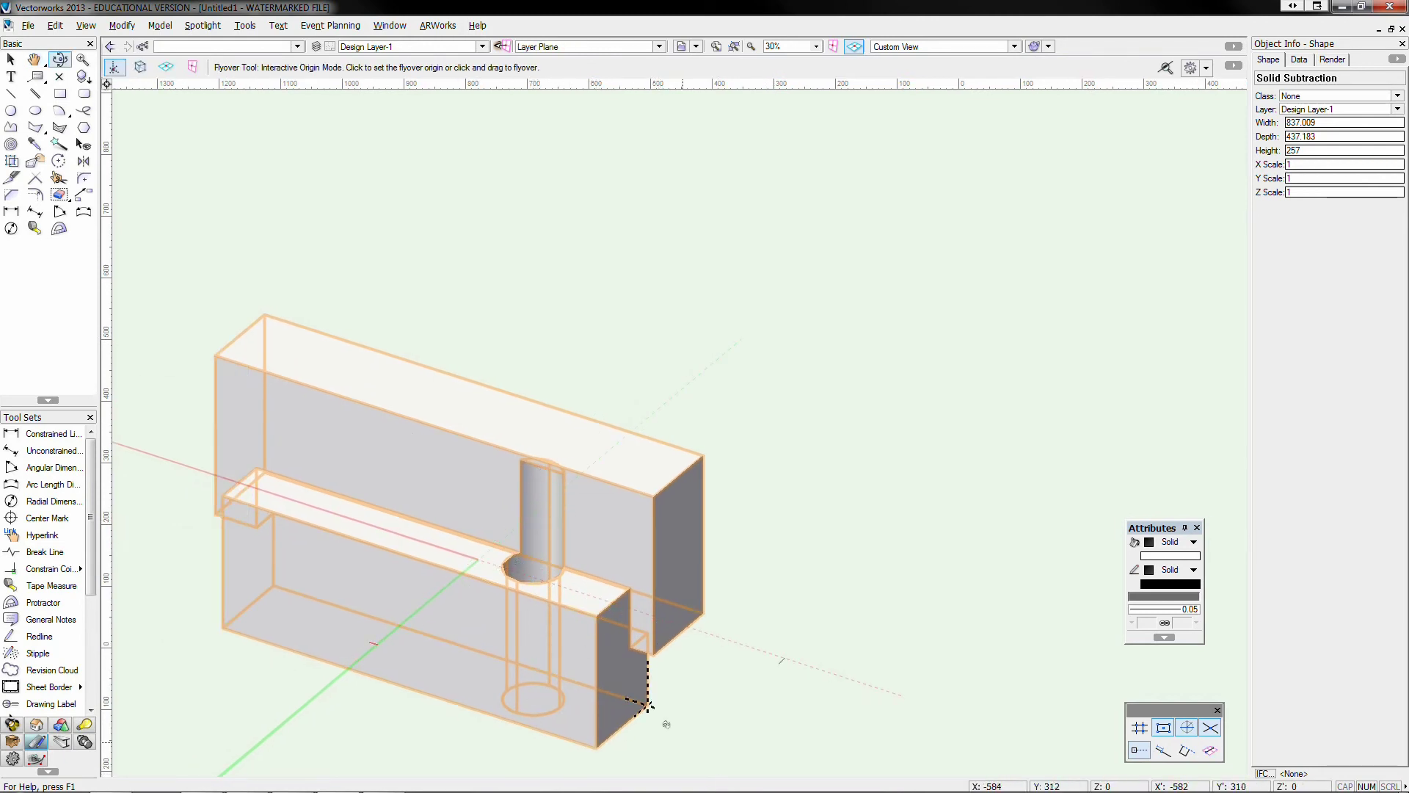
{"action": "left_click_drag", "start_coordinate": [666, 725], "coordinate": [633, 694]}
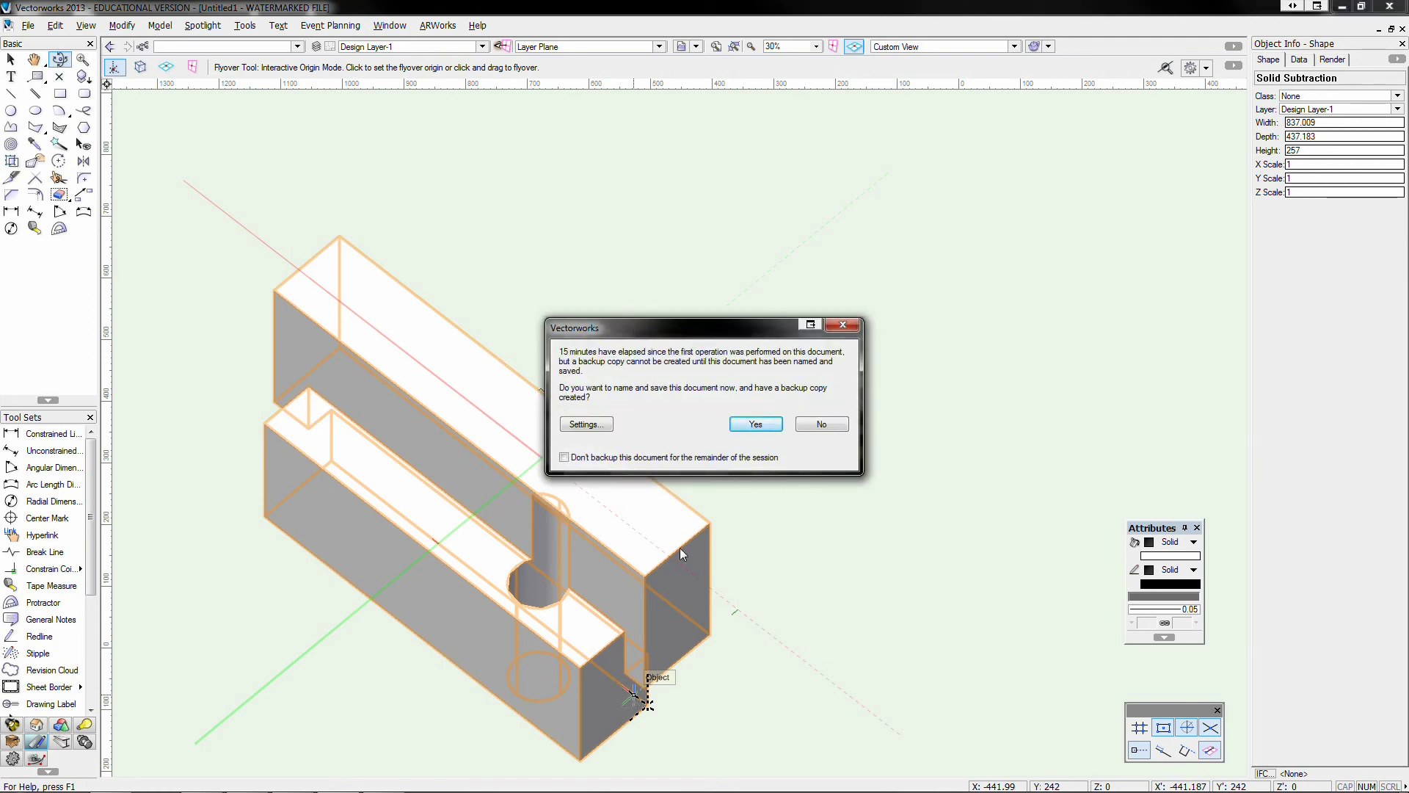
Dismiss the auto-backup prompt and orbit the solid to a near-front view
{"action": "left_click", "coordinate": [822, 424]}
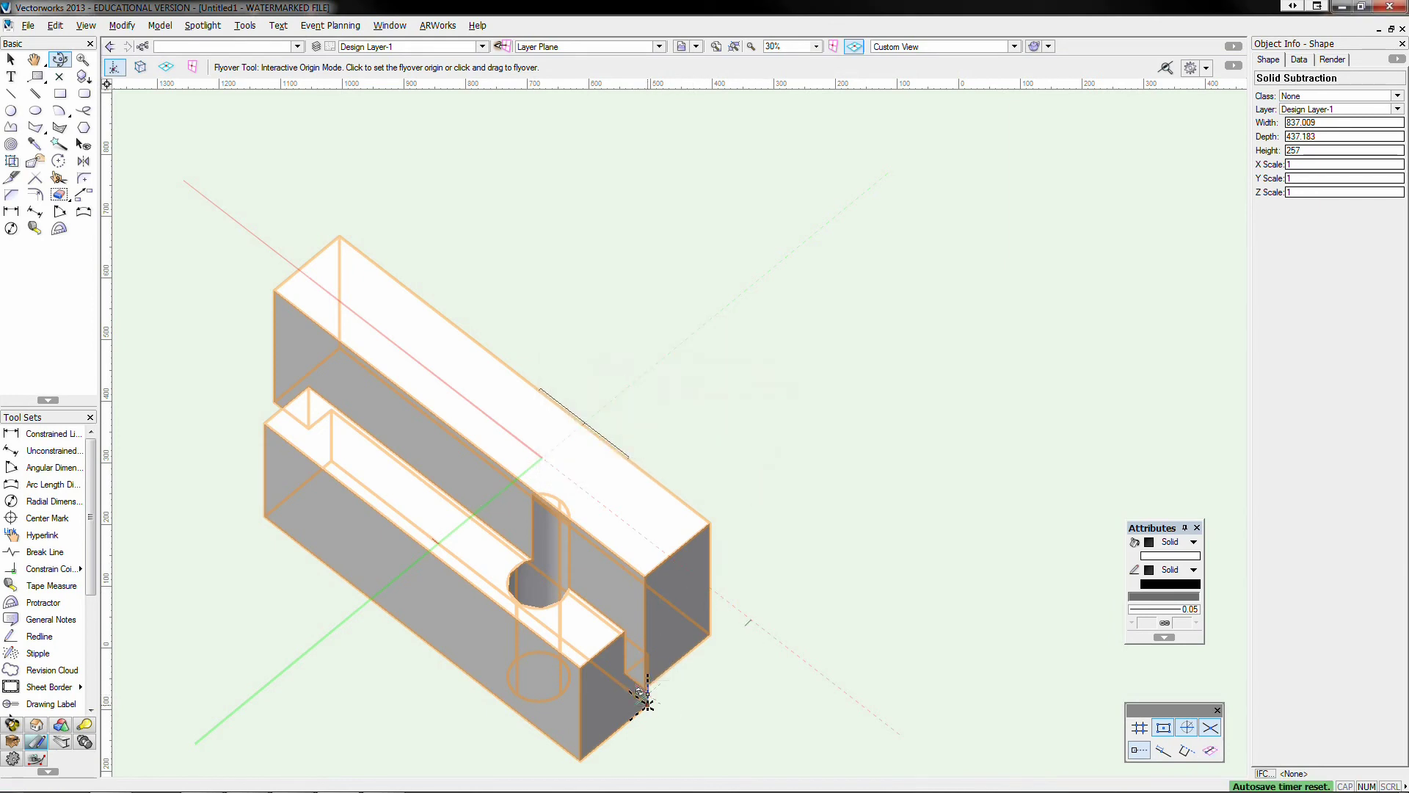
{"action": "left_click_drag", "start_coordinate": [643, 701], "coordinate": [553, 672]}
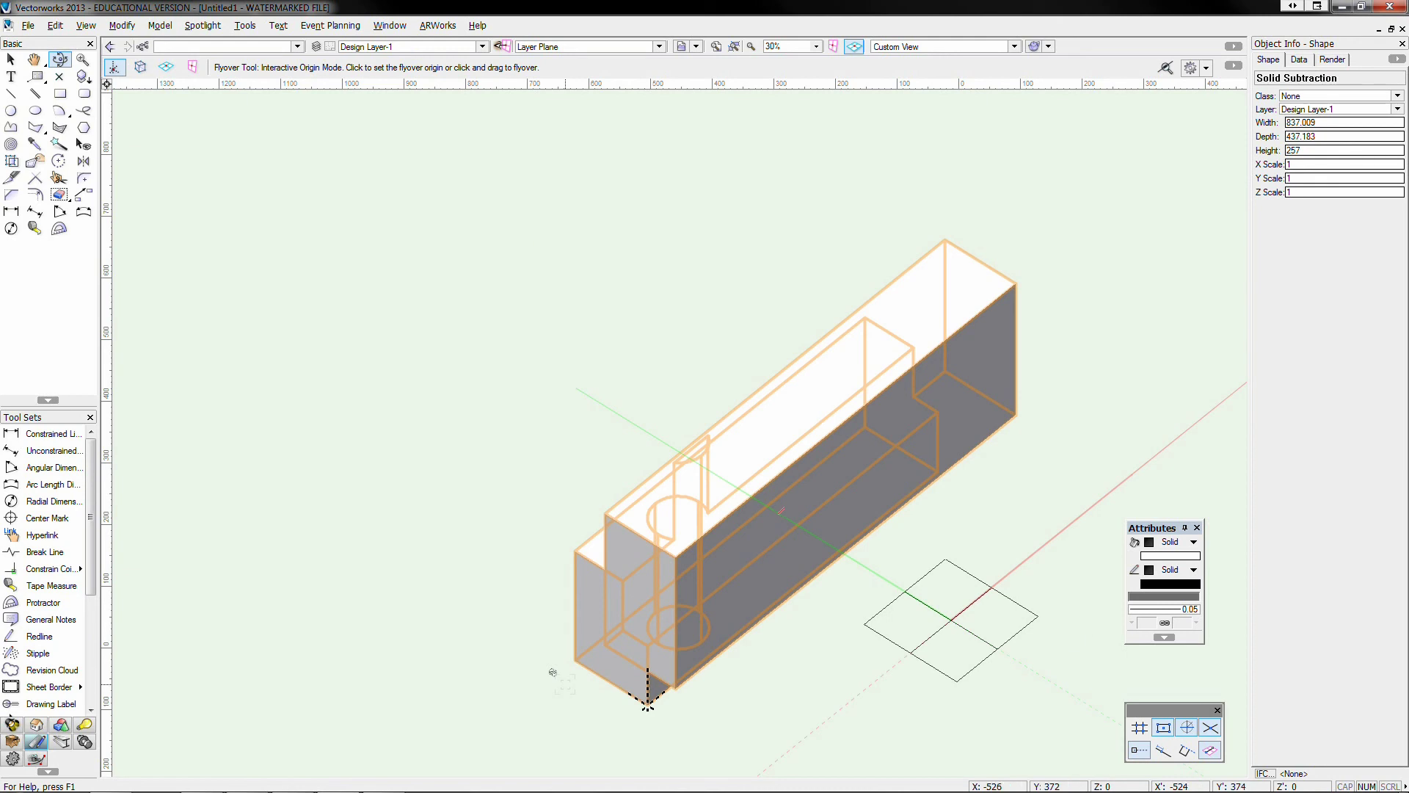
{"action": "mouse_move", "coordinate": [686, 686]}
{"action": "left_mouse_down"}
{"action": "mouse_move", "coordinate": [752, 670]}
{"action": "mouse_move", "coordinate": [693, 682]}
{"action": "left_mouse_up"}
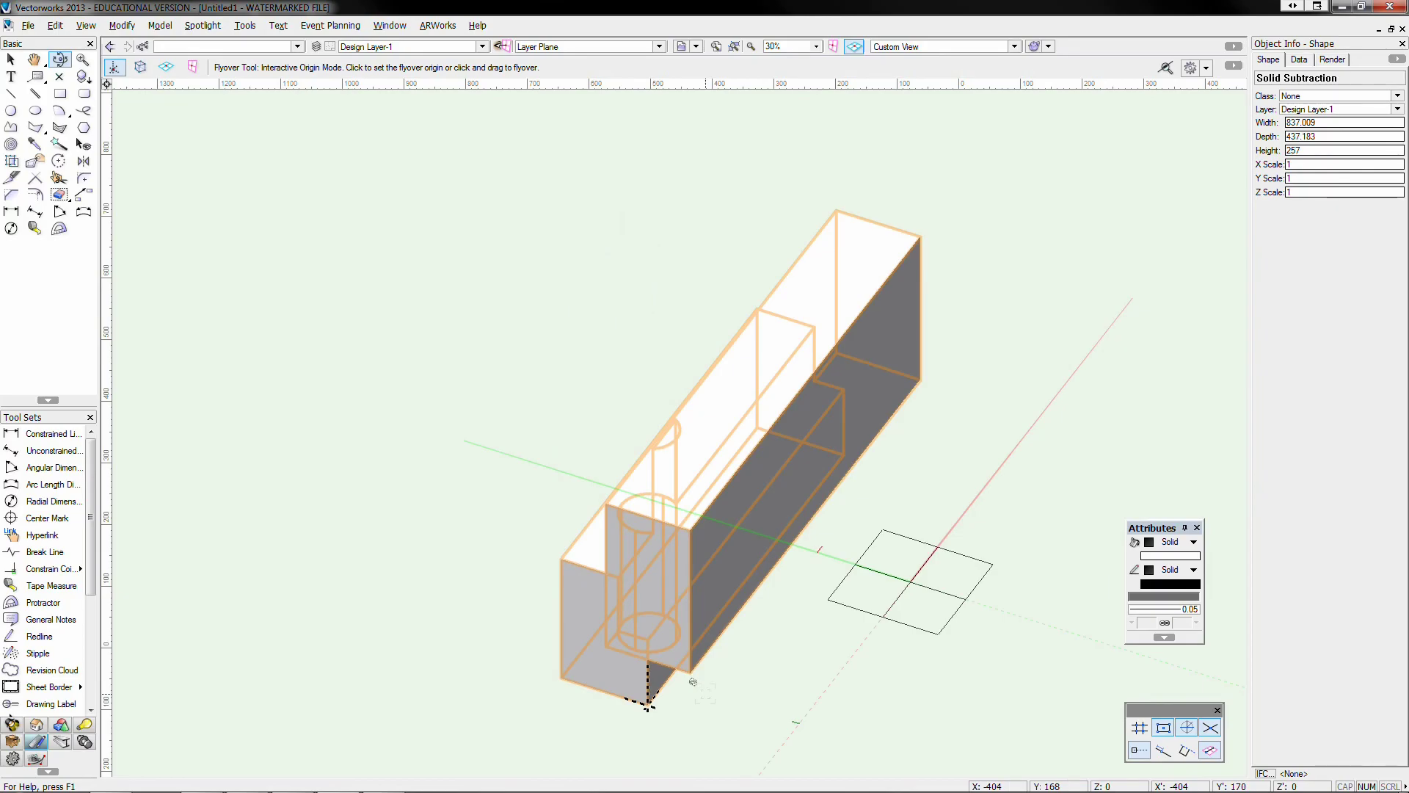